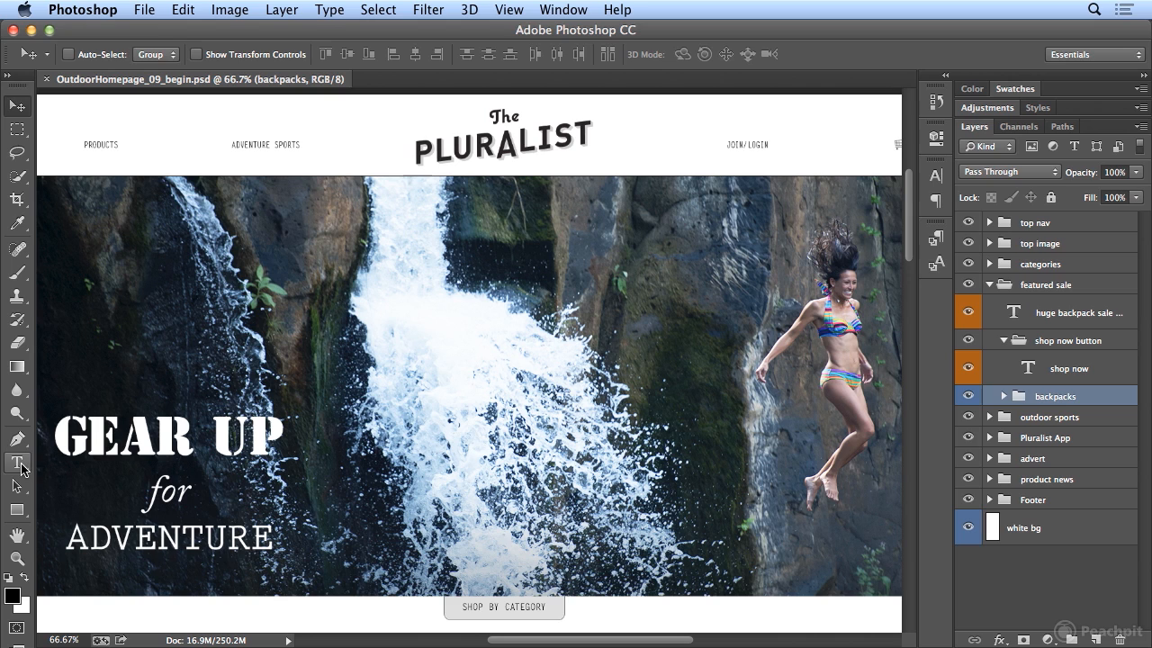
# - Enlarge all the text of the "GEAR UP for ADVENTURE" headline by one font-size increment with the Horizontal Type tool
pyautogui.click(20, 463)
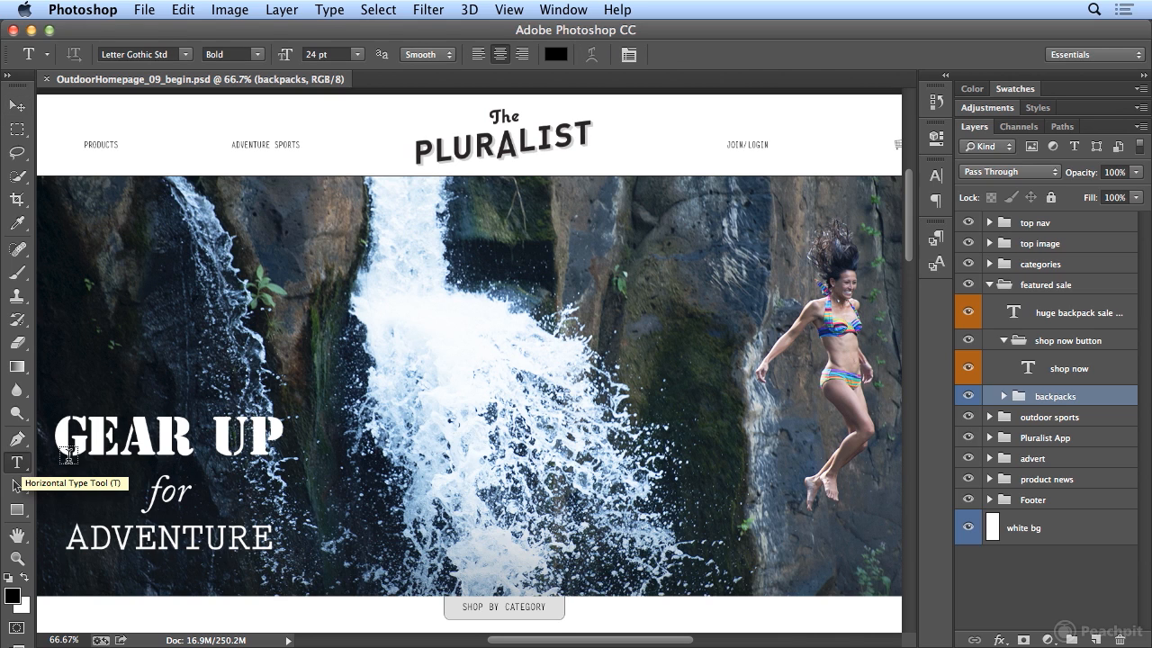
pyautogui.doubleClick(153, 435)
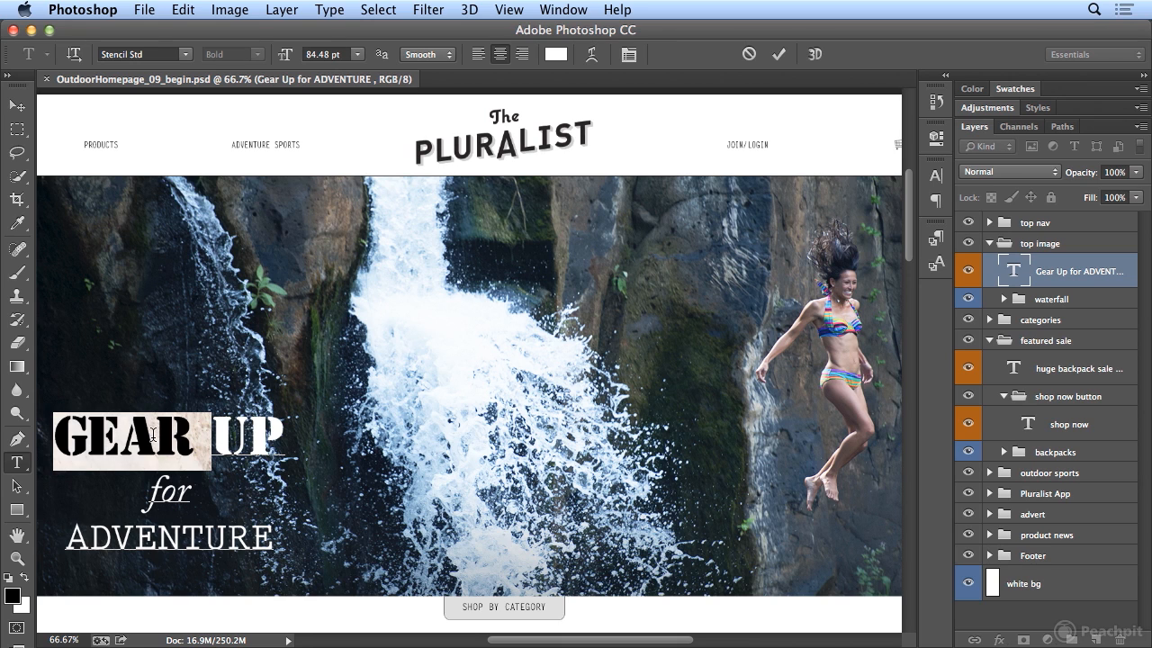
pyautogui.press('super+a')
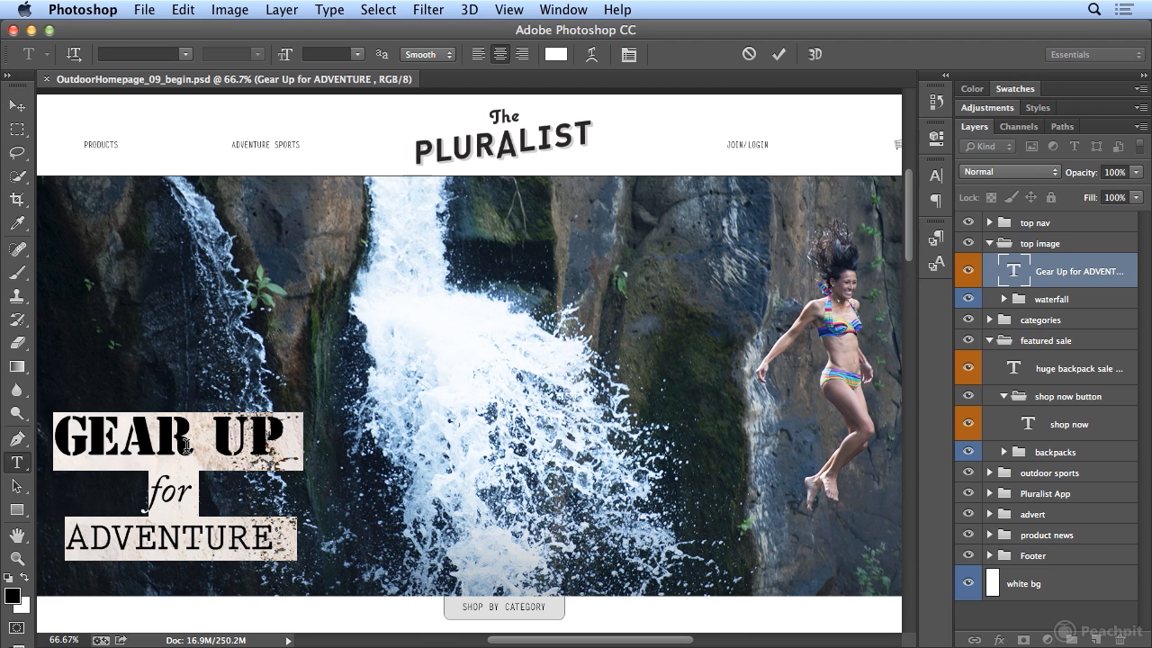
pyautogui.press('super')
pyautogui.press('super+shift+period')
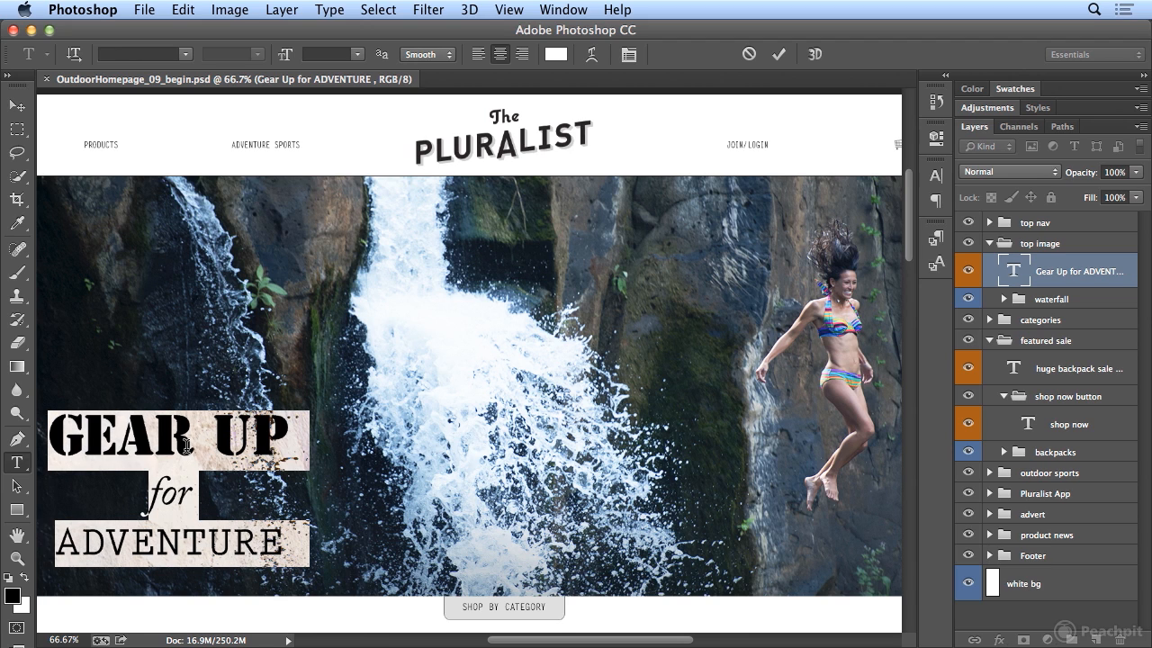
pyautogui.click(186, 444)
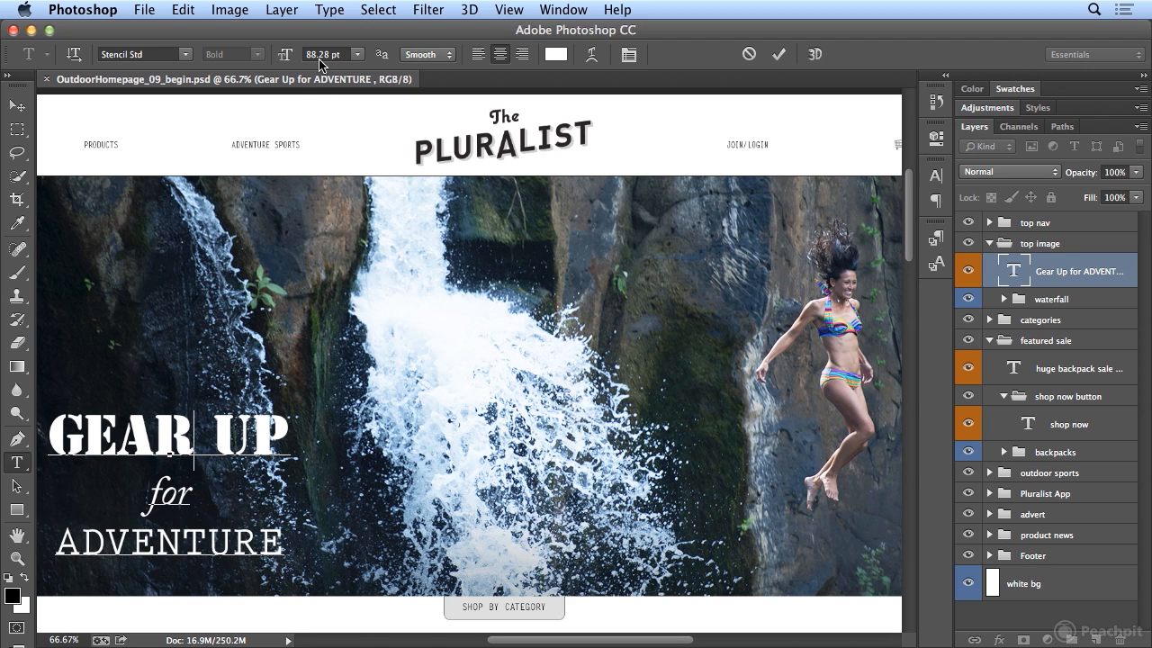
# - Set the font size of the "GEAR UP" line to 88 pt and of the word "for" to 68 pt
pyautogui.tripleClick(171, 419)
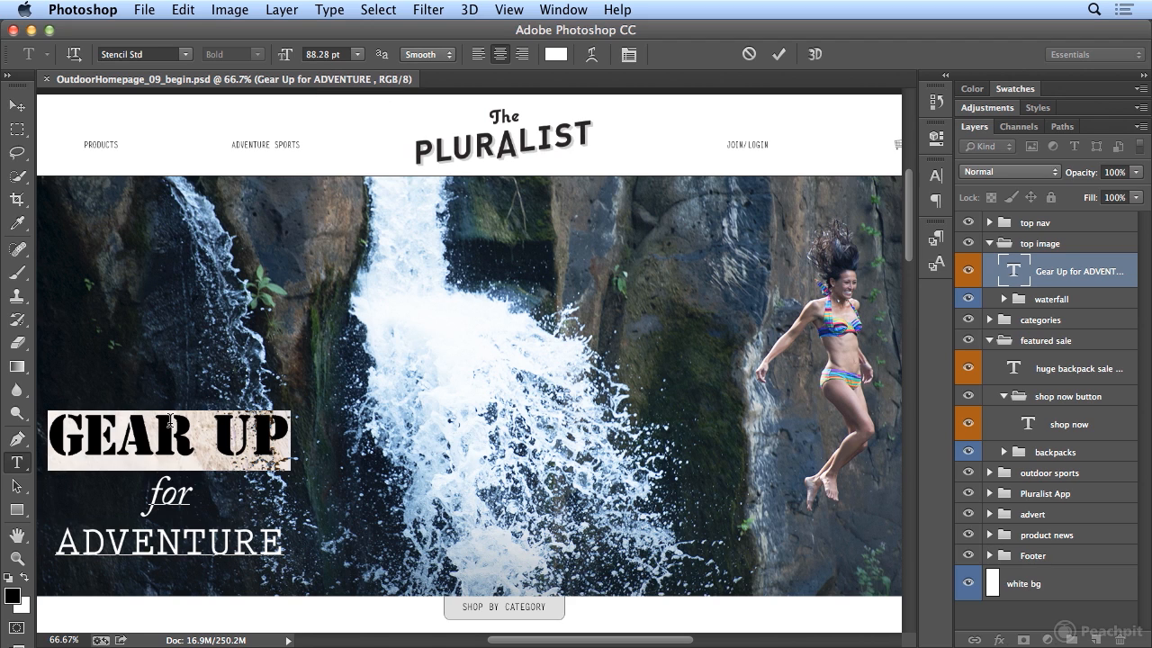
pyautogui.click(338, 54)
pyautogui.write('88')
pyautogui.press('Return')
pyautogui.doubleClick(160, 494)
pyautogui.click(316, 54)
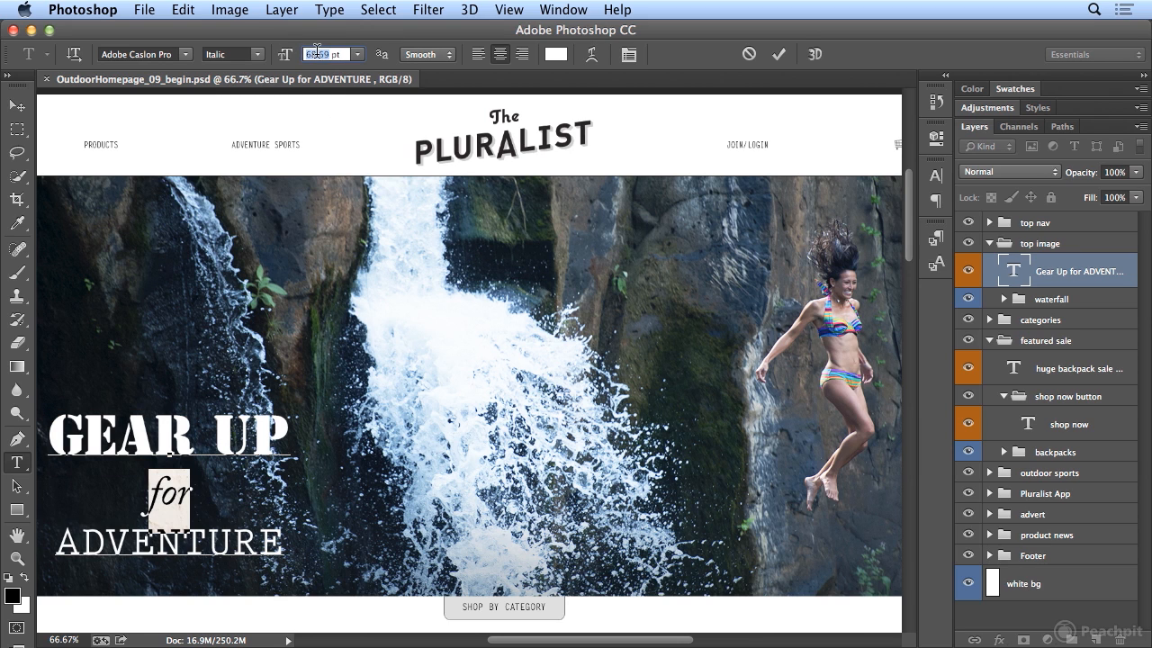
pyautogui.write('68')
pyautogui.press('Return')
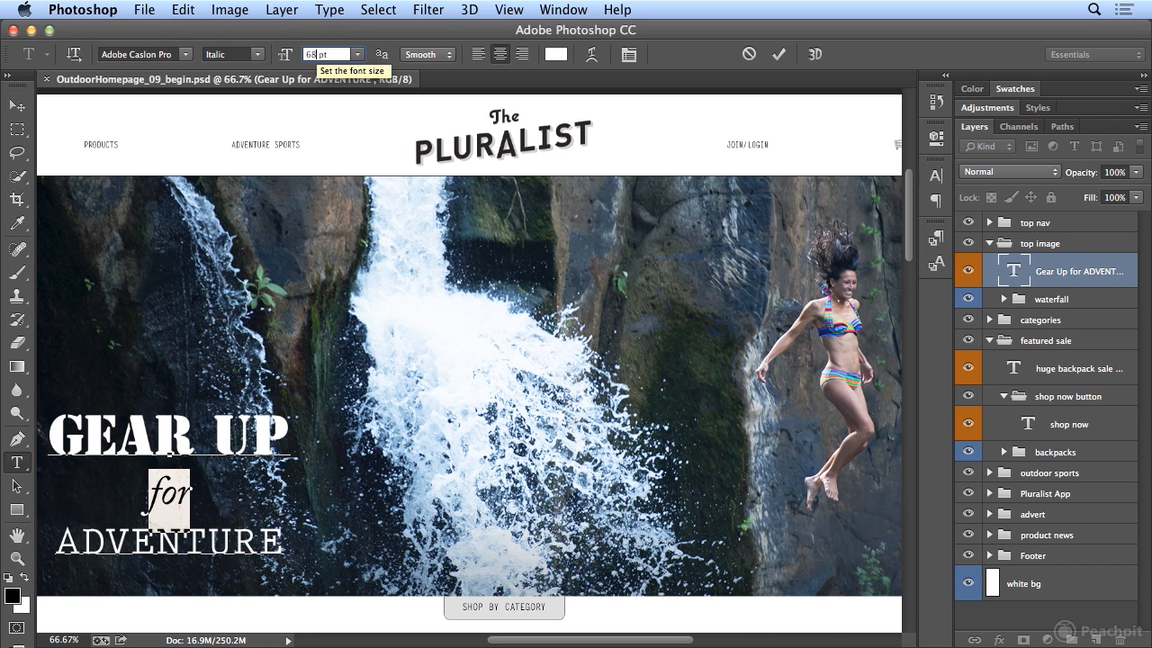
# - Enlarge the whole headline by one small font-size increment and check the resulting sizes of "GEAR UP" and "for"
pyautogui.click(161, 452)
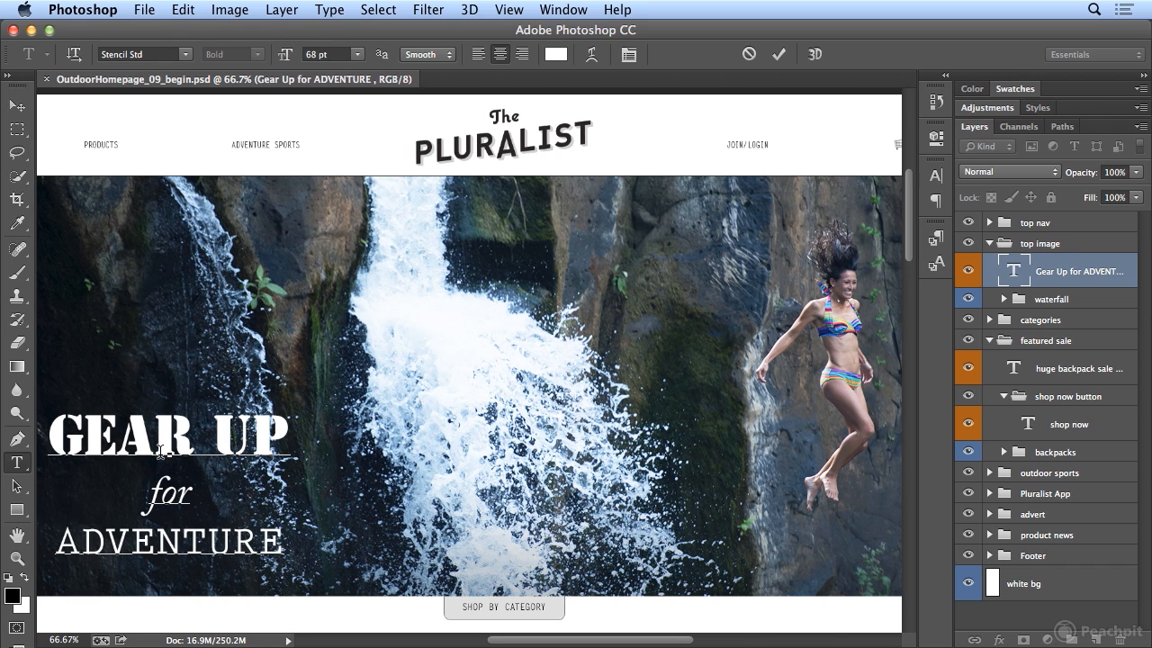
pyautogui.press('super+a')
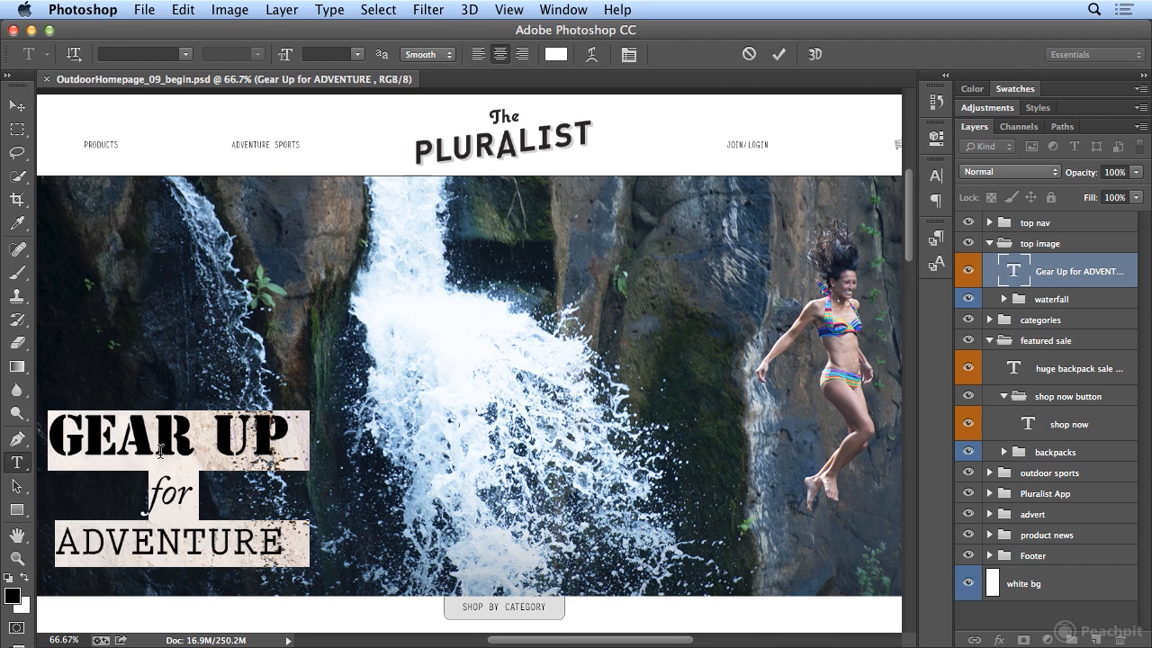
pyautogui.press('super+shift+period')
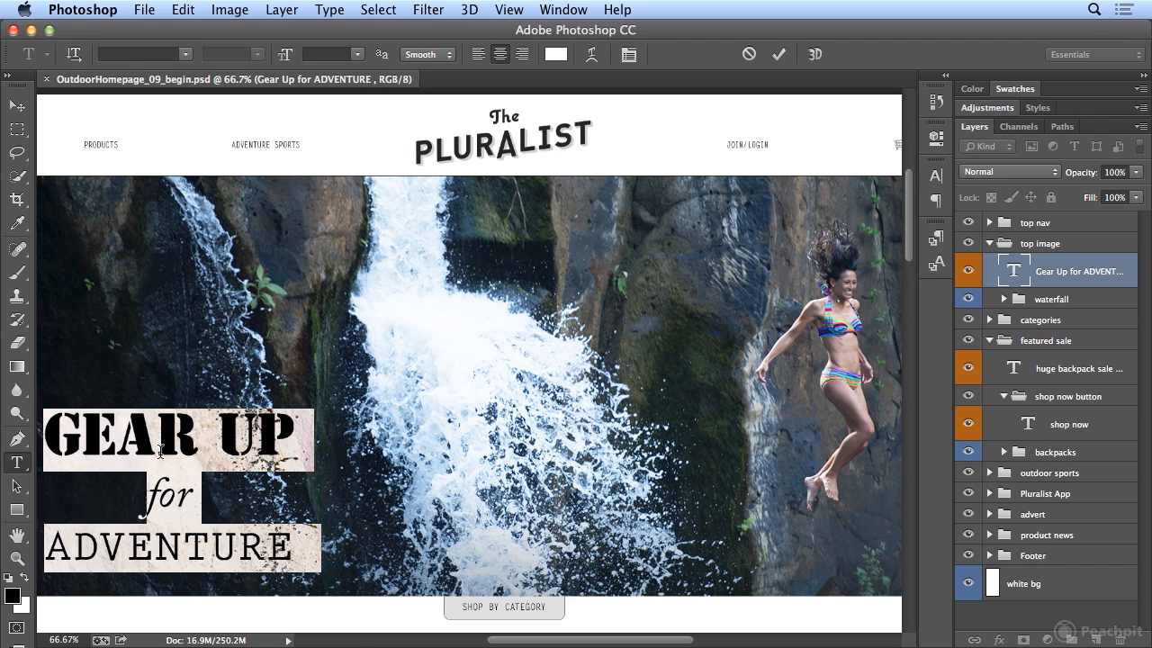
pyautogui.click(160, 452)
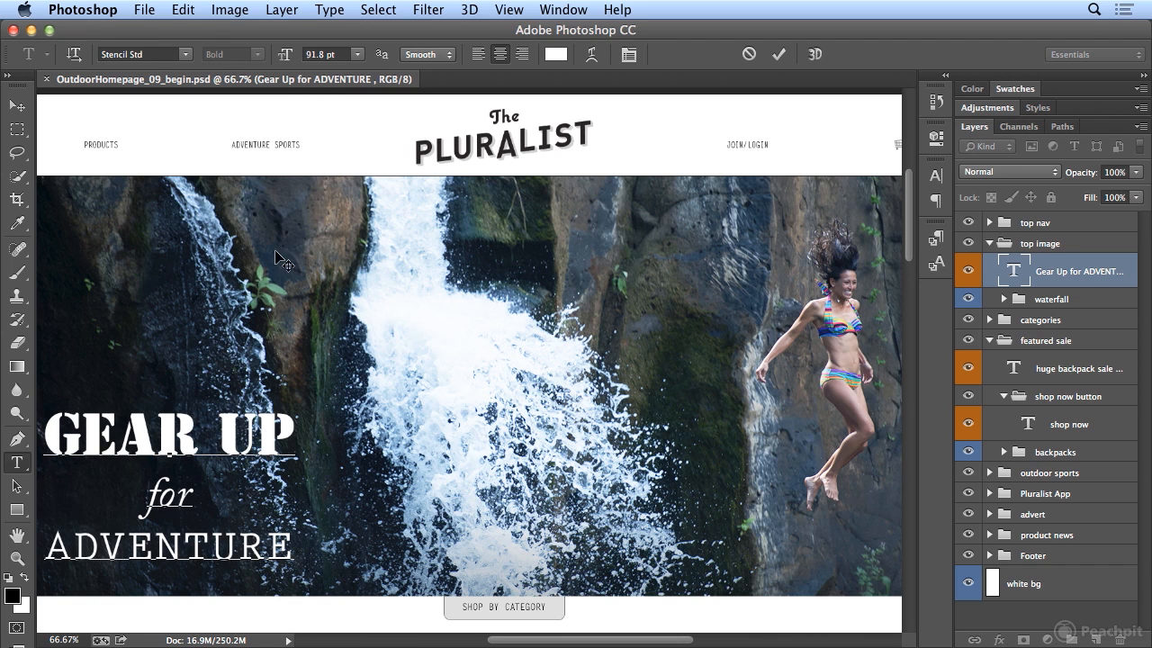
pyautogui.click(188, 492)
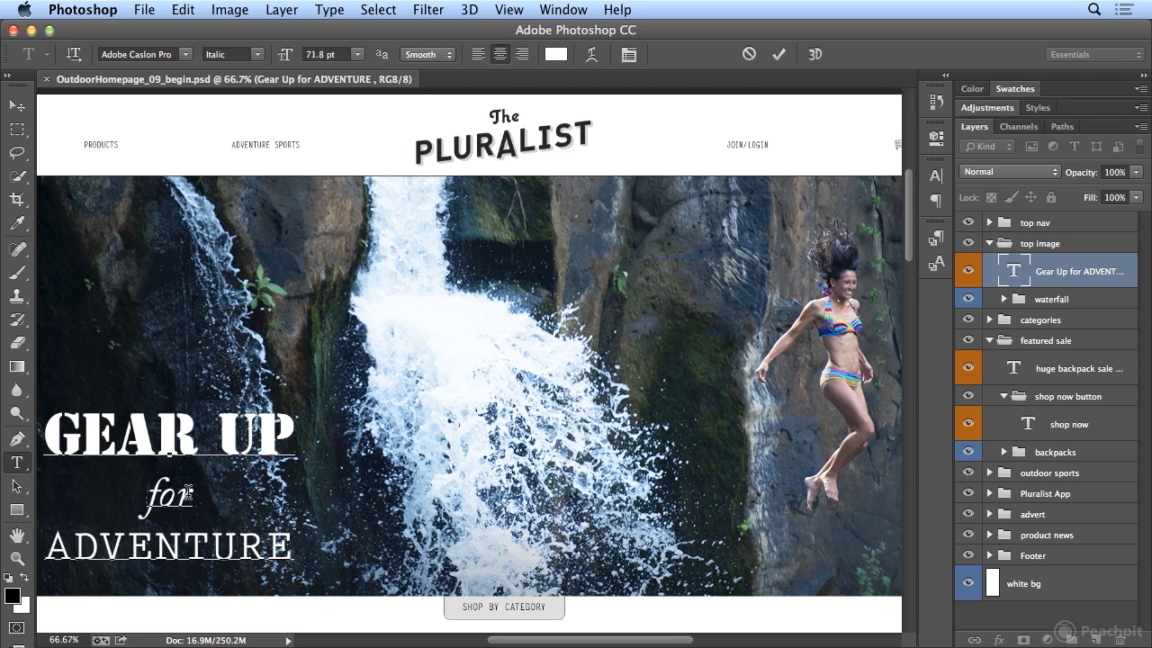
# - Try a slightly larger font size on the whole headline and shrink it by several small increments
pyautogui.press('super+a')
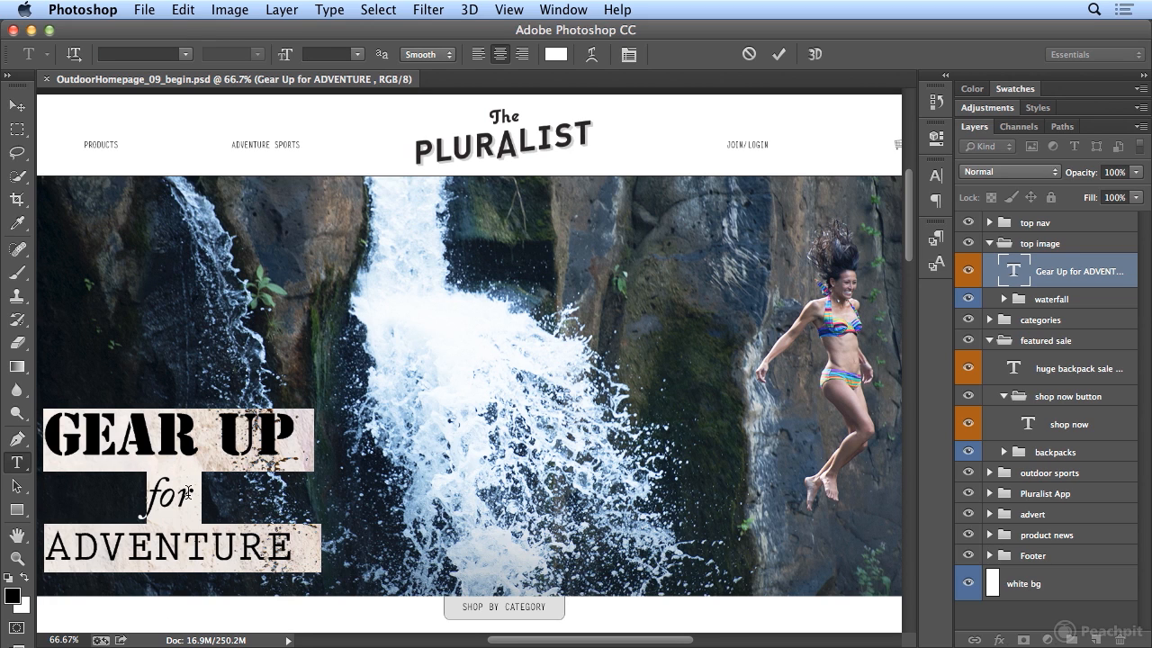
pyautogui.press('super+shift+period')
pyautogui.press('super+shift+period')
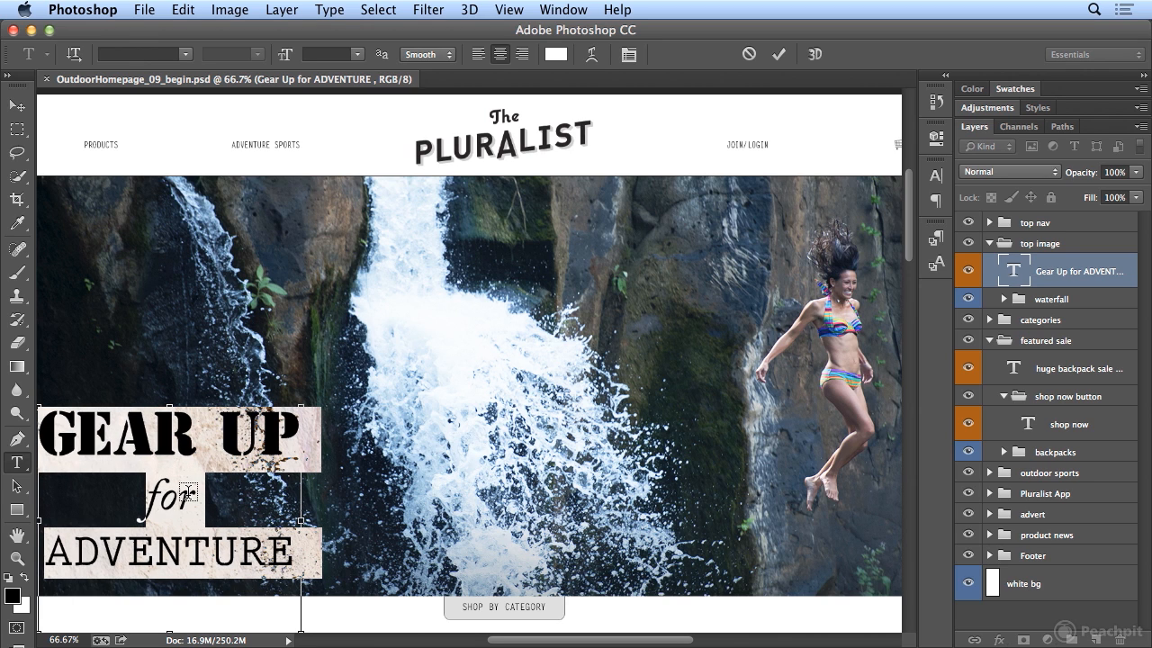
pyautogui.press('super+shift+comma')
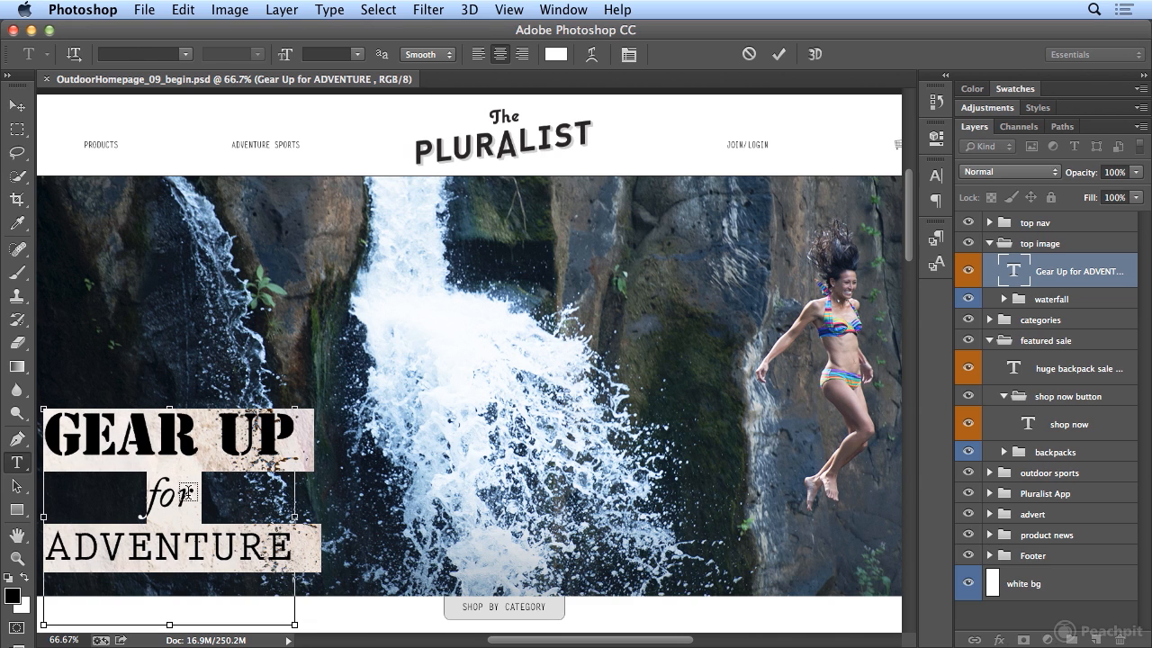
pyautogui.press('super+shift+comma')
pyautogui.press('super+shift+comma')
pyautogui.press('super+shift+comma')
pyautogui.press('super+shift+comma')
pyautogui.press('super+shift+comma')
pyautogui.press('super+shift+comma')
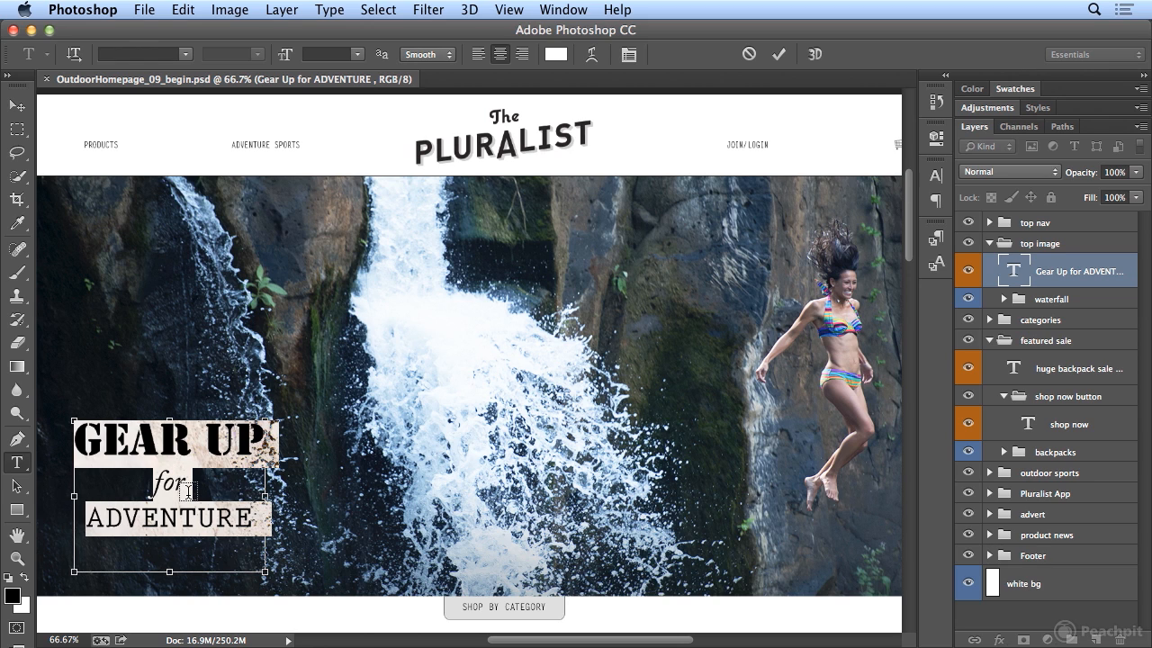
# - Enlarge the whole headline by one large font-size increment, bringing "GEAR UP" to 88 pt and "for" to 68 pt
pyautogui.press('super+h')
pyautogui.press('super+alt+shift+period')
pyautogui.click(206, 443)
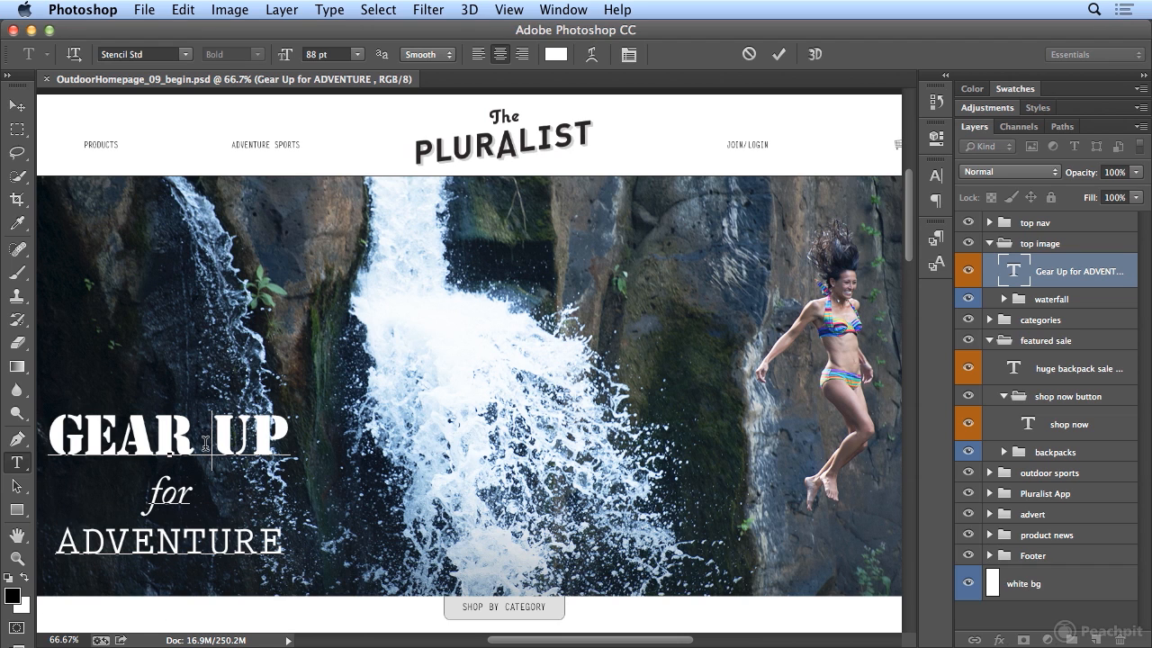
pyautogui.click(180, 493)
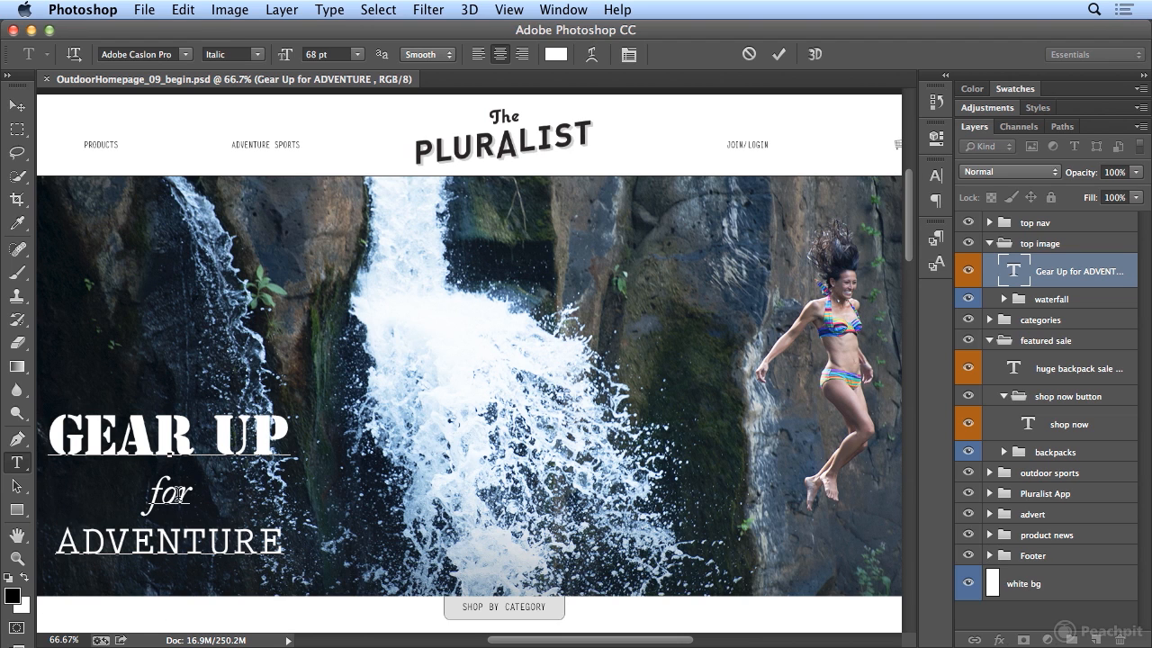
# - Resize the whole headline up and down in large font-size increments, ending with "GEAR UP" at 69 pt and "for" at 49 pt
pyautogui.press('super+Return')
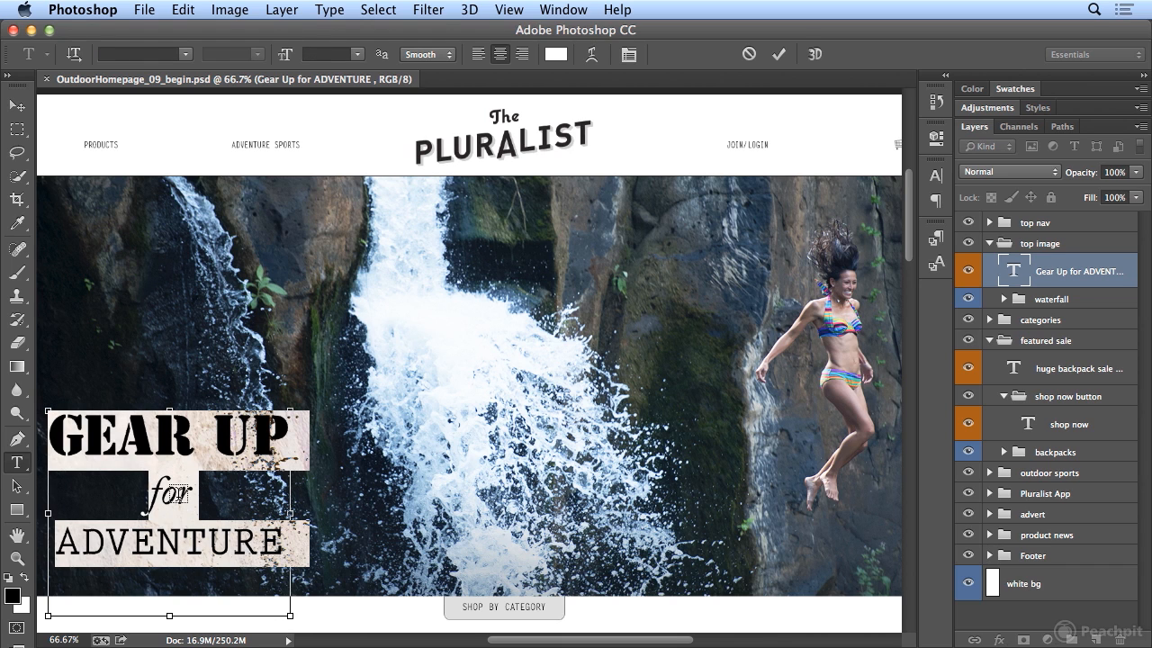
pyautogui.press('super+alt+shift+period')
pyautogui.press('super+alt+shift+period')
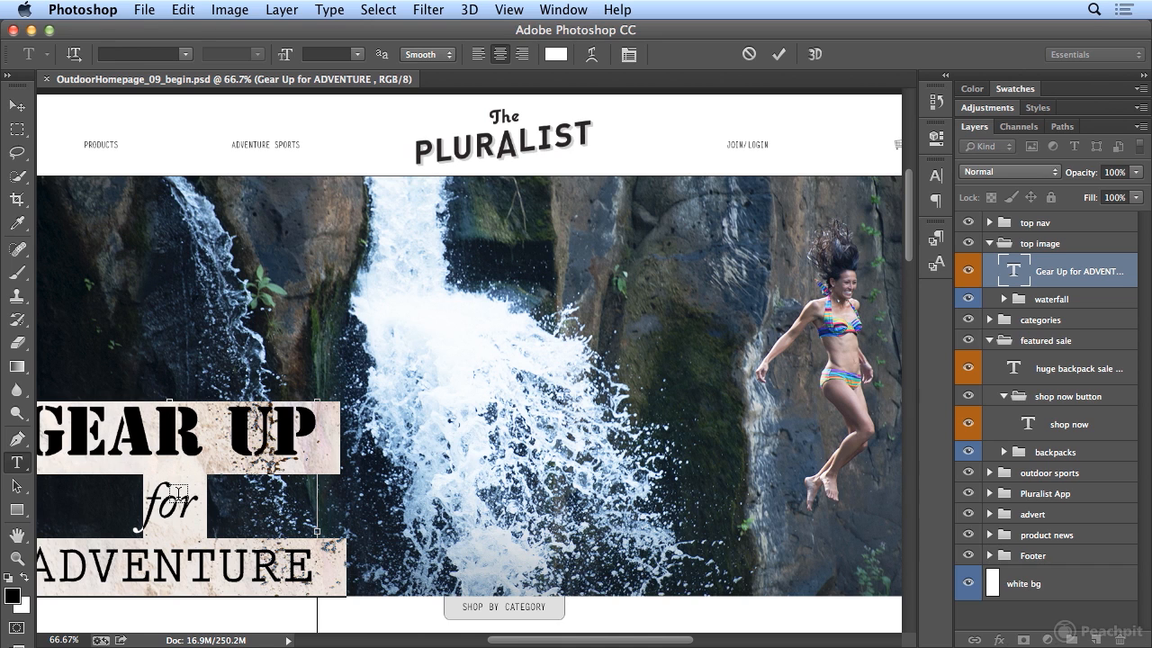
pyautogui.press('super+alt+shift+comma')
pyautogui.press('super+alt+shift+comma')
pyautogui.press('super+alt+shift+comma')
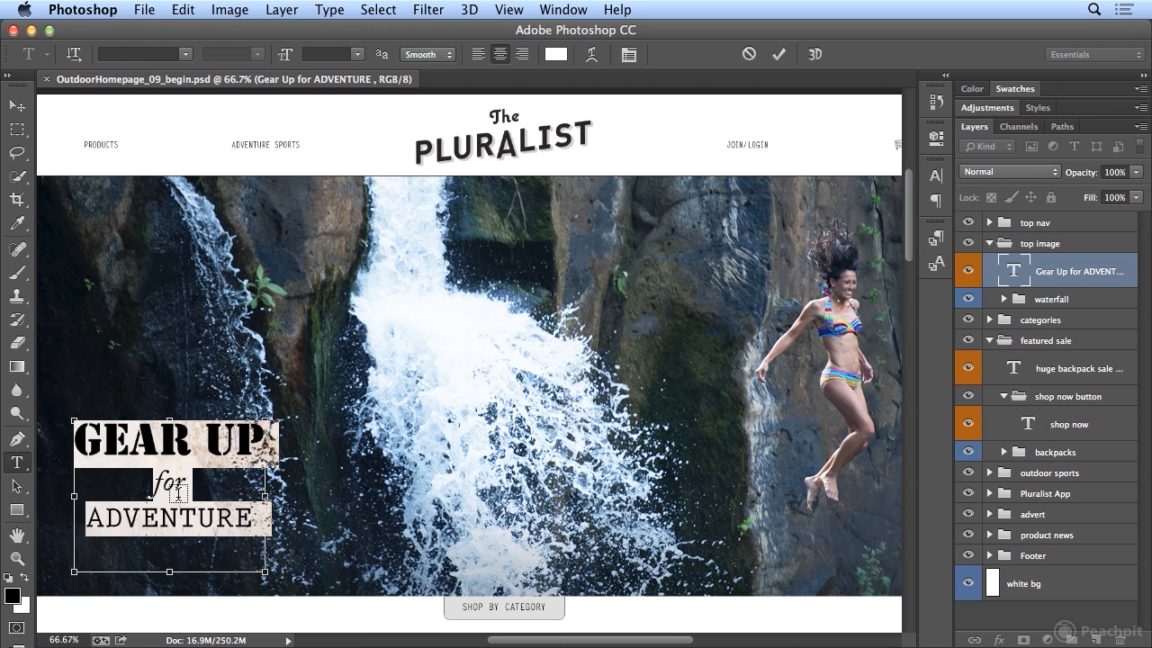
pyautogui.press('super+alt+shift+period')
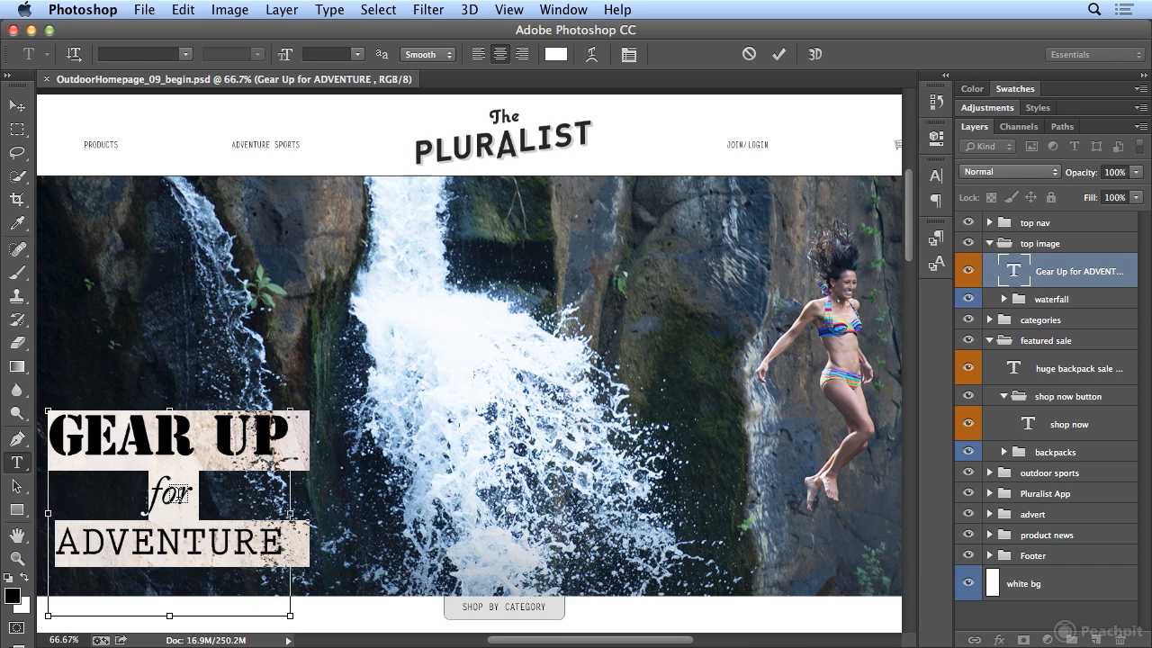
pyautogui.press('super+alt+shift+comma')
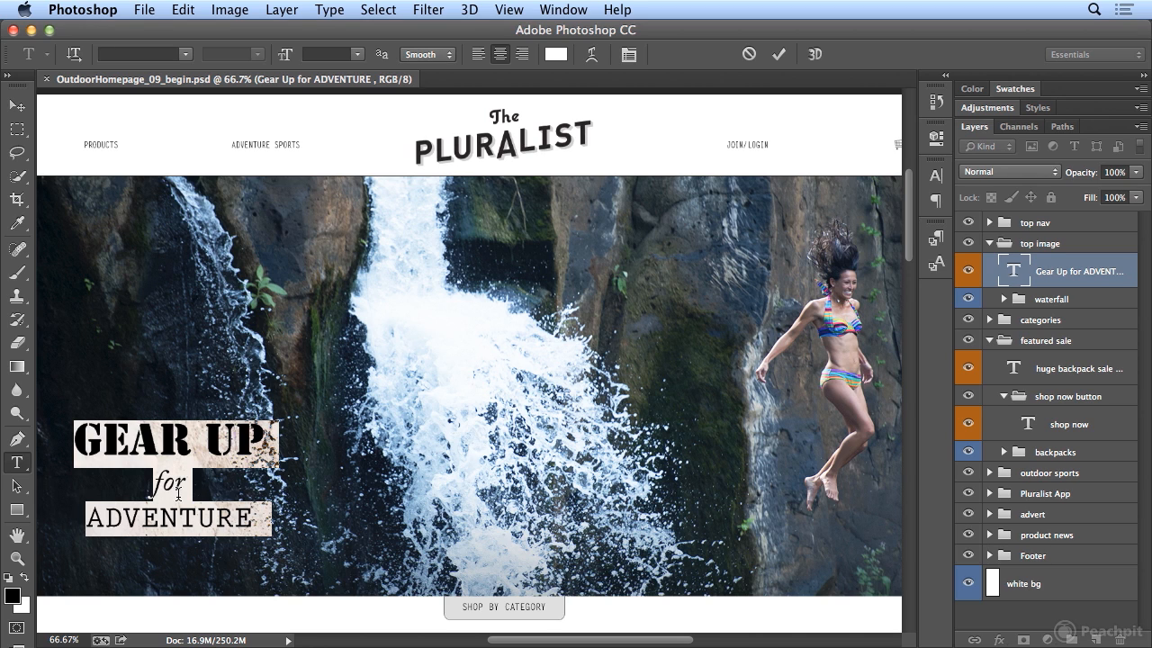
# - Loosen the leading of all three headline lines so that they spread well apart
pyautogui.hotkey('alt', 'Up')
pyautogui.hotkey('alt', 'Up')
pyautogui.hotkey('alt', 'Up')
pyautogui.hotkey('alt', 'Up')
pyautogui.hotkey('alt', 'Up')
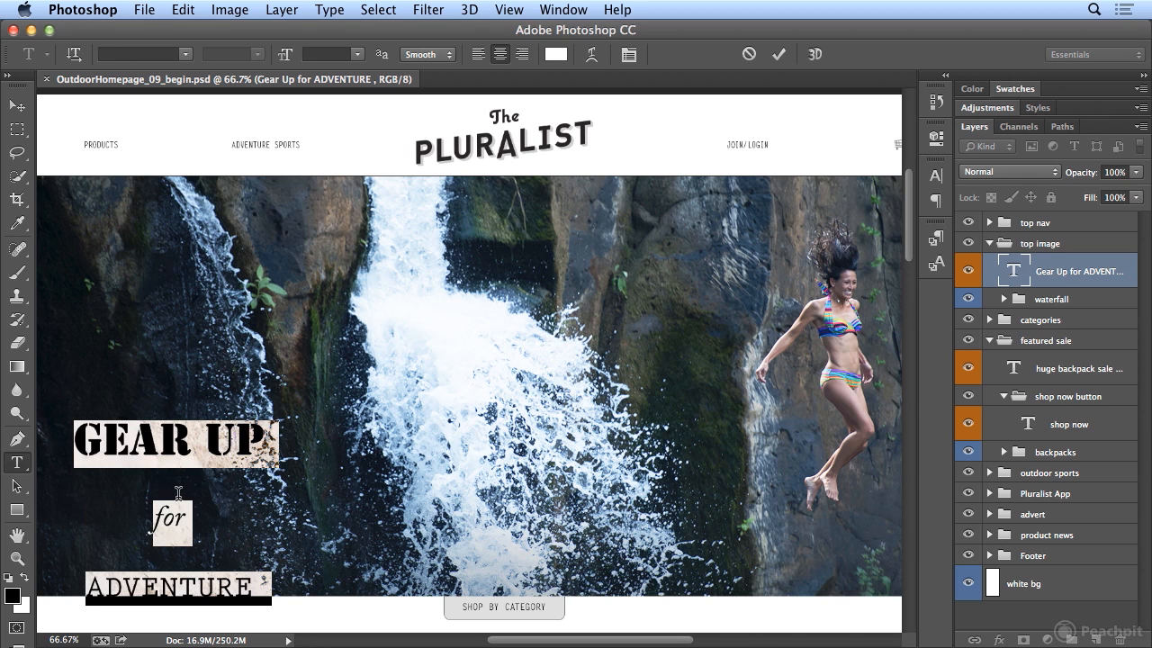
# - Tighten the leading of the whole headline until its three lines nearly touch
pyautogui.hotkey('alt', 'Up')
pyautogui.hotkey('alt', 'Up')
pyautogui.hotkey('alt', 'Up')
pyautogui.hotkey('alt', 'Up')
pyautogui.hotkey('alt', 'Up')
pyautogui.hotkey('alt', 'Up')
pyautogui.hotkey('alt', 'Up')
pyautogui.hotkey('alt', 'Up')
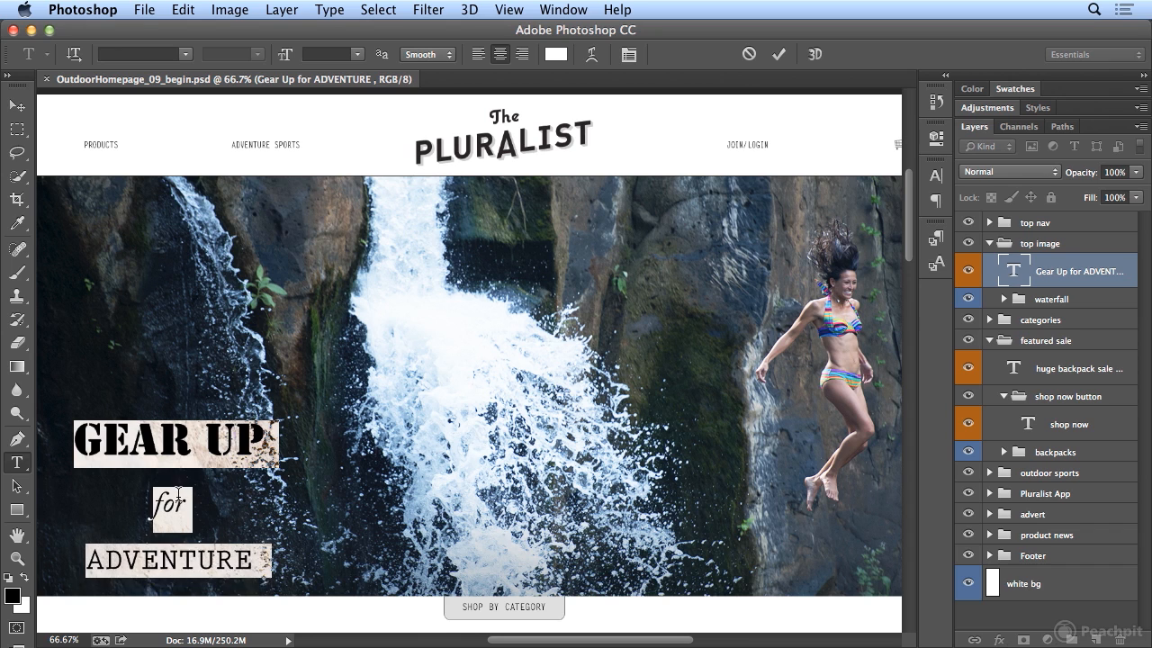
pyautogui.hotkey('alt', 'Up')
pyautogui.hotkey('alt', 'Up')
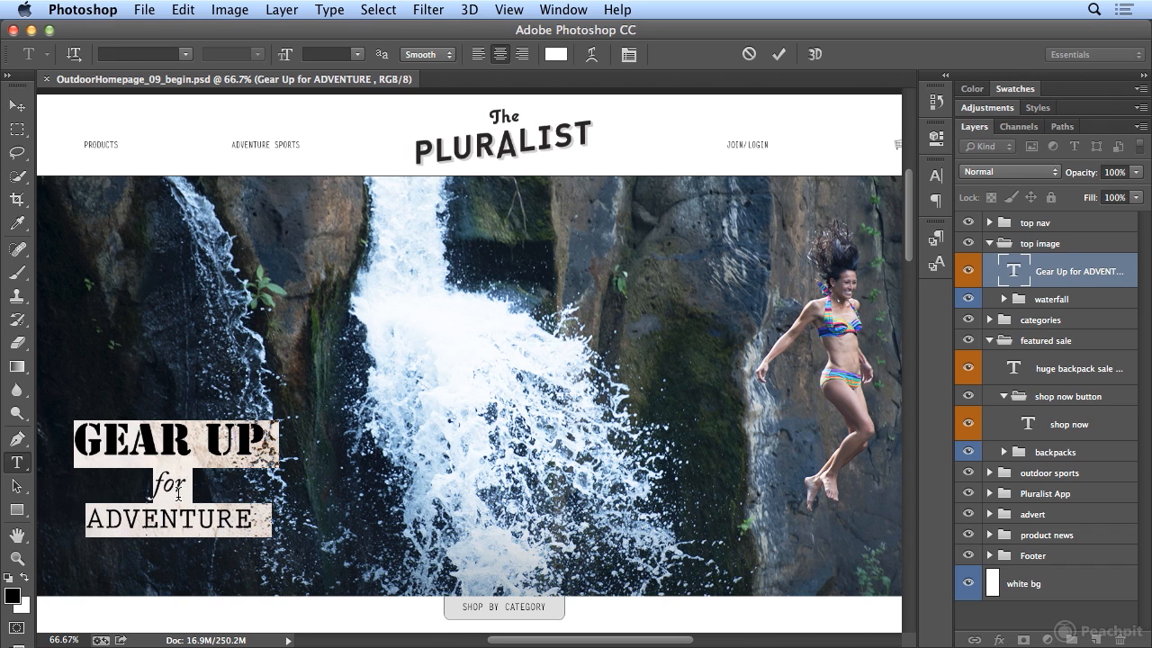
pyautogui.hotkey('alt', 'Up')
pyautogui.hotkey('alt', 'Up')
pyautogui.hotkey('alt', 'Up')
pyautogui.hotkey('alt', 'Up')
pyautogui.hotkey('alt', 'Up')
pyautogui.hotkey('alt', 'Up')
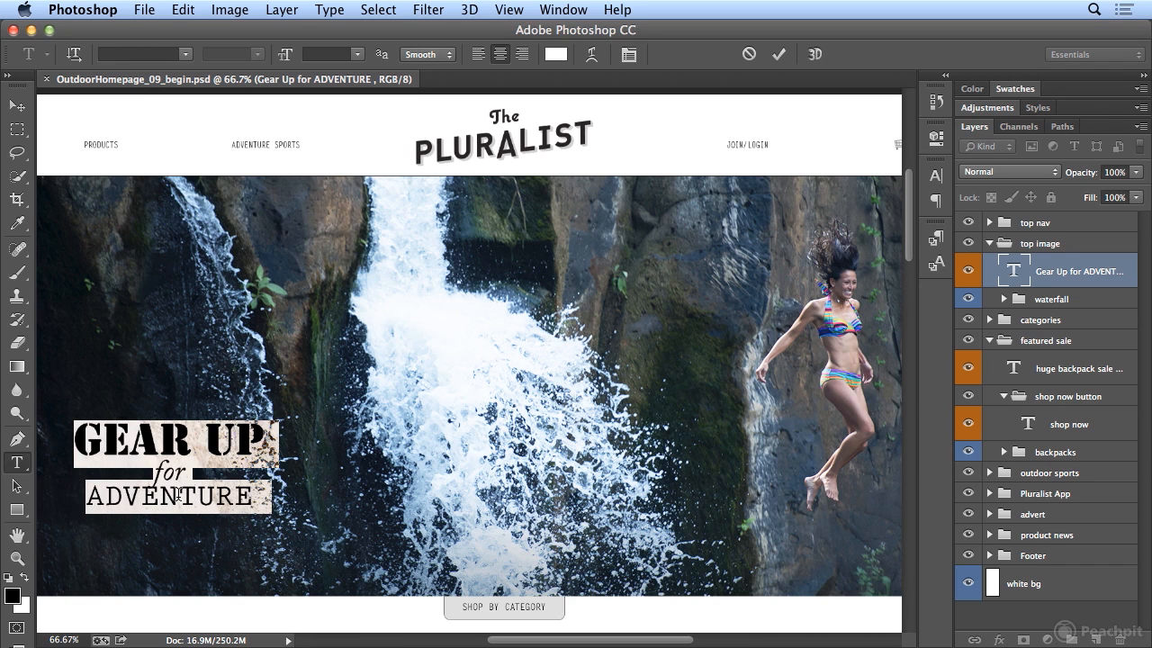
# - Loosen the headline's leading in small increments to restore moderate spacing between the three lines
pyautogui.hotkey('alt', 'Down')
pyautogui.hotkey('alt', 'Down')
pyautogui.hotkey('alt', 'Down')
pyautogui.hotkey('alt', 'Down')
pyautogui.hotkey('alt', 'Down')
pyautogui.hotkey('alt', 'Down')
pyautogui.hotkey('alt', 'Down')
pyautogui.hotkey('alt', 'Down')
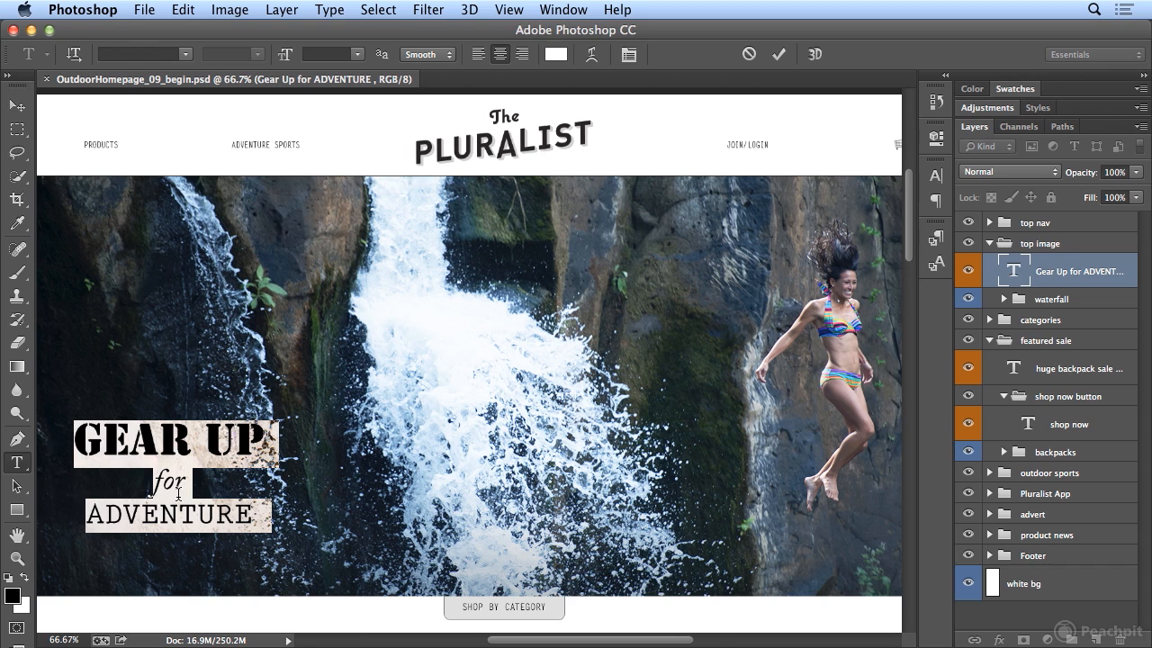
pyautogui.hotkey('alt', 'Down')
pyautogui.hotkey('alt', 'Down')
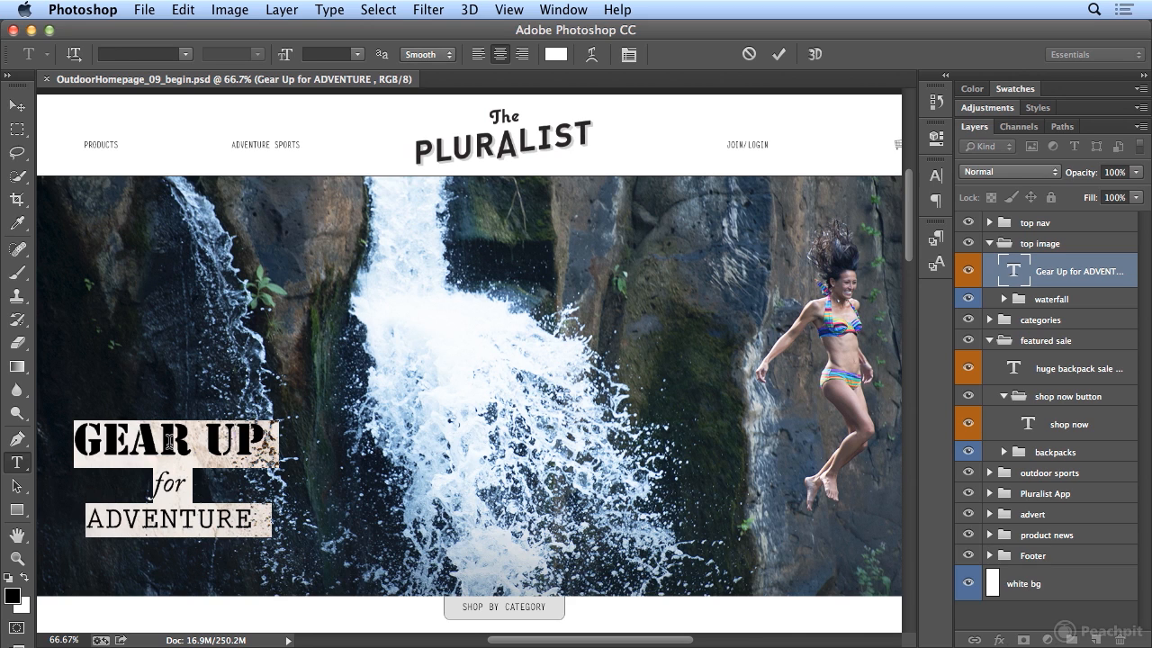
# - Tighten the leading of only the word "for" so that it sits closer beneath "GEAR UP"
pyautogui.click(164, 483)
pyautogui.doubleClick(164, 483)
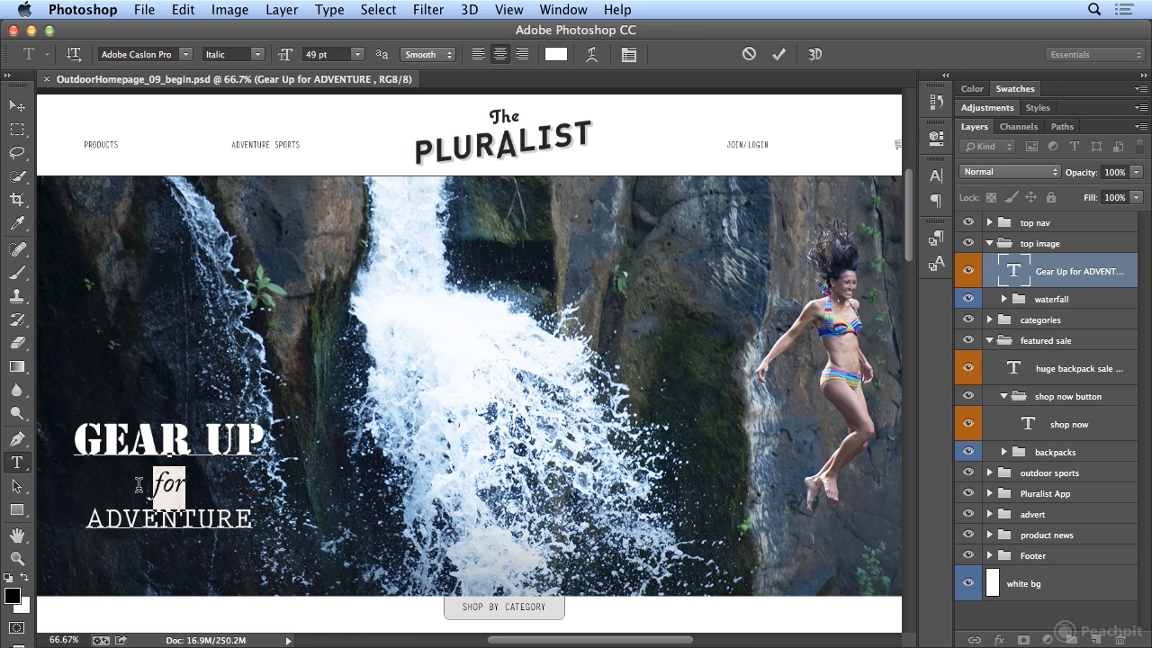
pyautogui.hotkey('alt', 'Up')
pyautogui.hotkey('alt', 'Up')
pyautogui.hotkey('alt', 'Up')
pyautogui.hotkey('alt', 'Up')
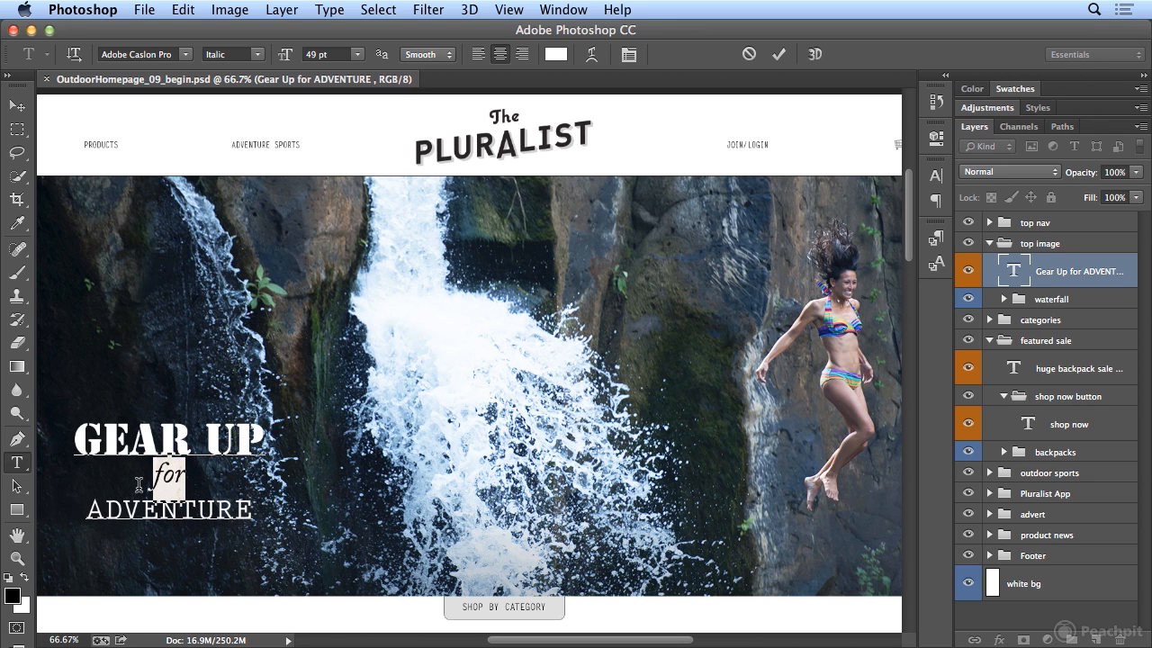
pyautogui.hotkey('alt', 'Down')
pyautogui.hotkey('alt', 'Down')
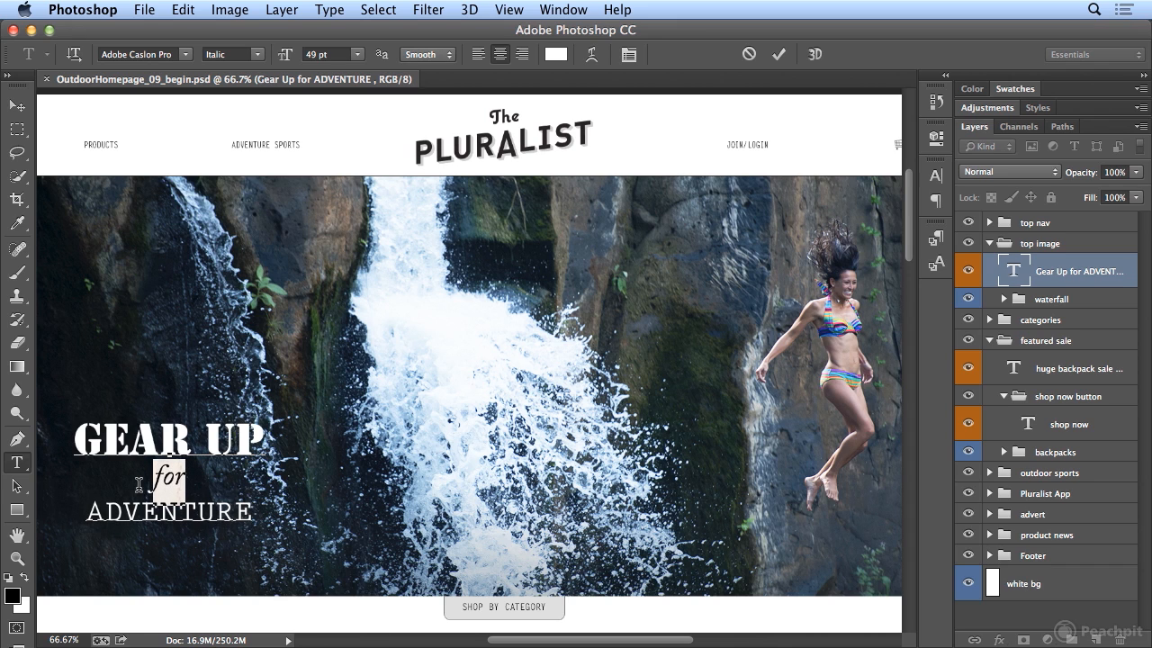
# - Widen the tracking of the "GEAR UP" line by several increments so that its letters spread apart
pyautogui.tripleClick(103, 441)
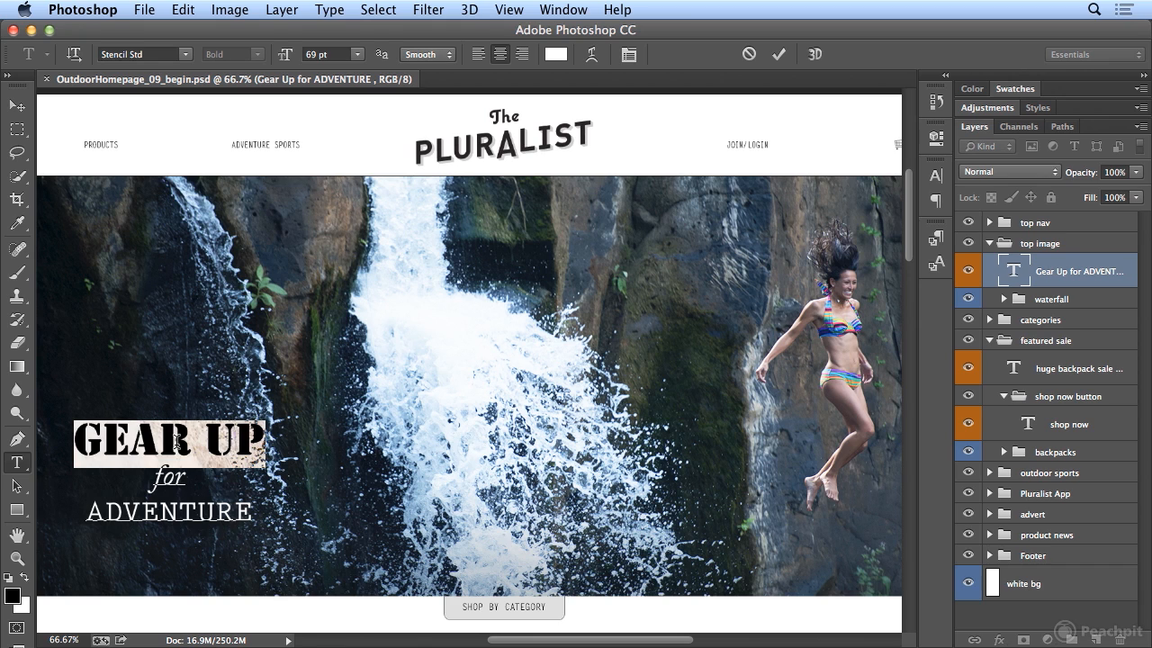
pyautogui.hotkey('alt', 'Right')
pyautogui.hotkey('alt', 'Right')
pyautogui.hotkey('alt', 'Right')
pyautogui.hotkey('alt', 'Right')
pyautogui.hotkey('alt', 'Right')
pyautogui.hotkey('alt', 'Right')
pyautogui.hotkey('alt', 'Right')
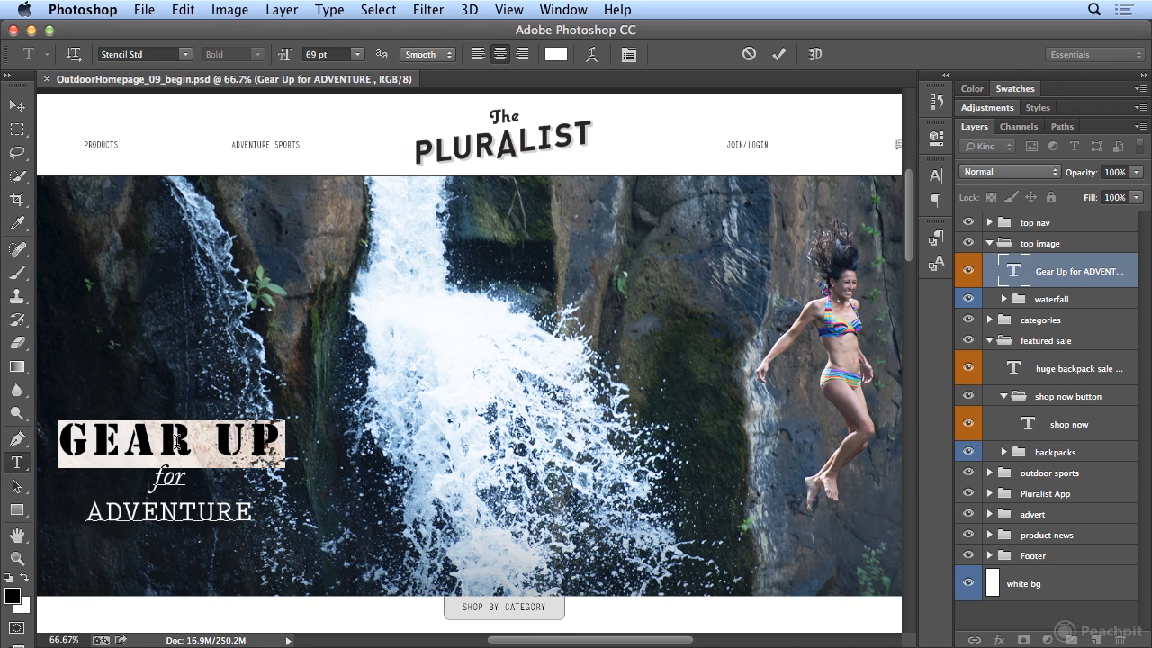
# - Widen the tracking of the "GEAR UP" line further, past the edges of the "ADVENTURE" line below
pyautogui.hotkey('alt', 'Right')
pyautogui.hotkey('alt', 'Right')
pyautogui.hotkey('alt', 'Right')
pyautogui.hotkey('alt', 'Right')
pyautogui.hotkey('alt', 'Right')
pyautogui.hotkey('alt', 'Right')
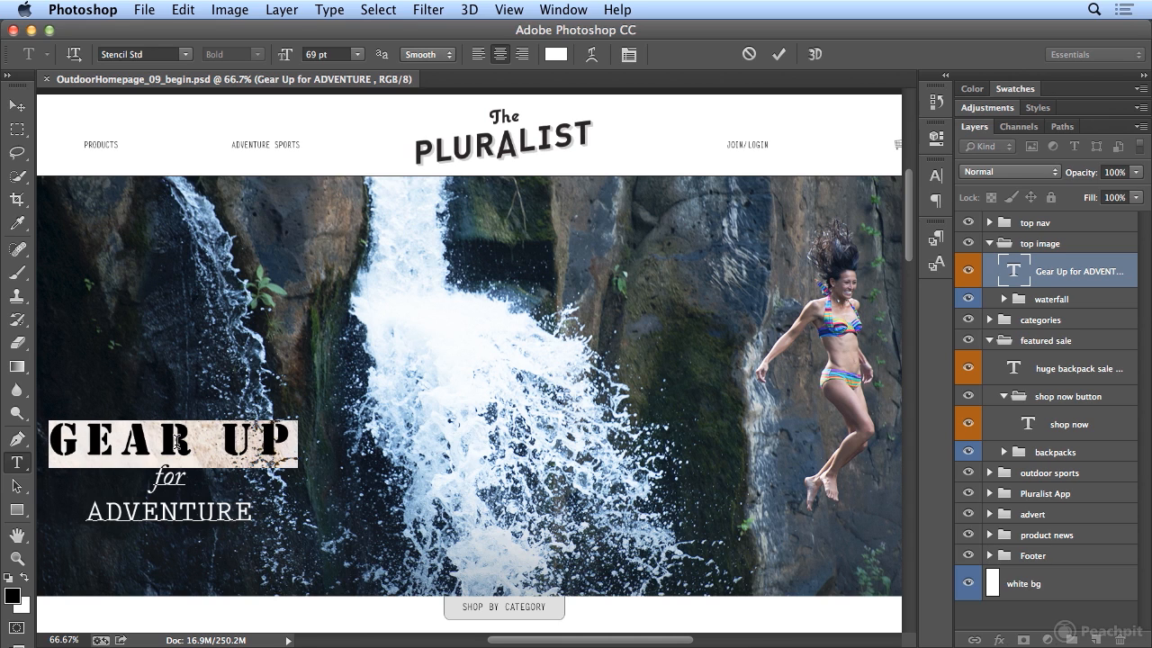
# - Tighten the tracking of the "GEAR UP" line until its letters sit moderately close together
pyautogui.hotkey('alt', 'Left')
pyautogui.hotkey('alt', 'Left')
pyautogui.hotkey('alt', 'Left')
pyautogui.hotkey('alt', 'Left')
pyautogui.hotkey('alt', 'Left')
pyautogui.hotkey('alt', 'Left')
pyautogui.hotkey('alt', 'Left')
pyautogui.hotkey('alt', 'Left')
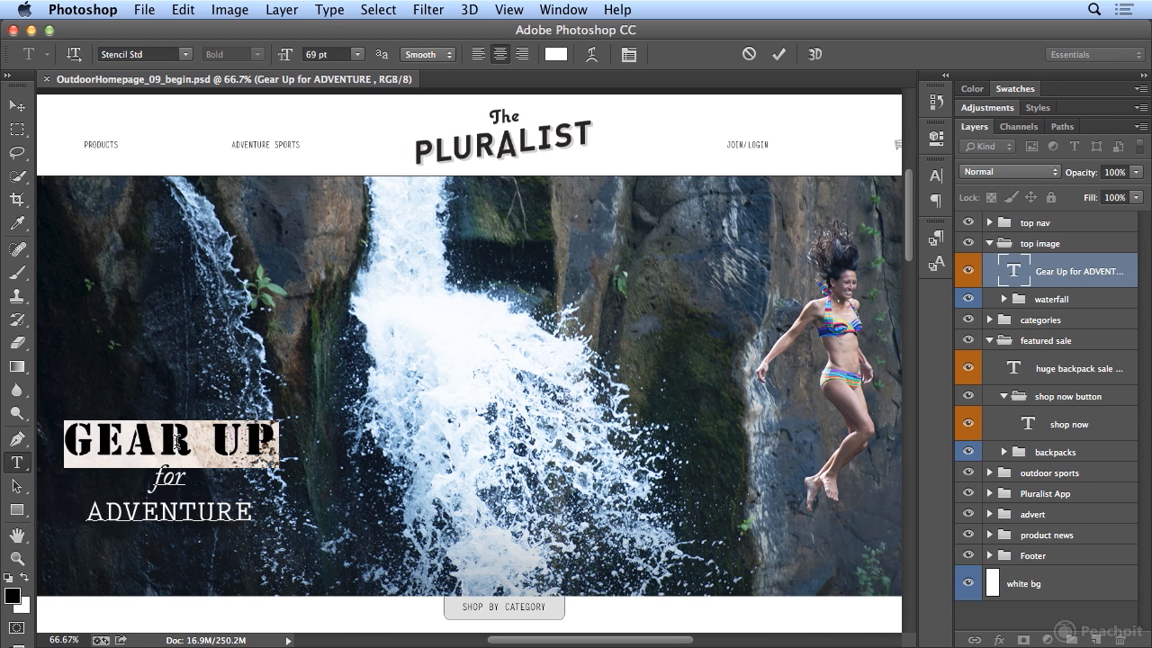
# - Kern the letter pairs in the word "for" slightly tighter, first "fo" and then "or"
pyautogui.click(164, 477)
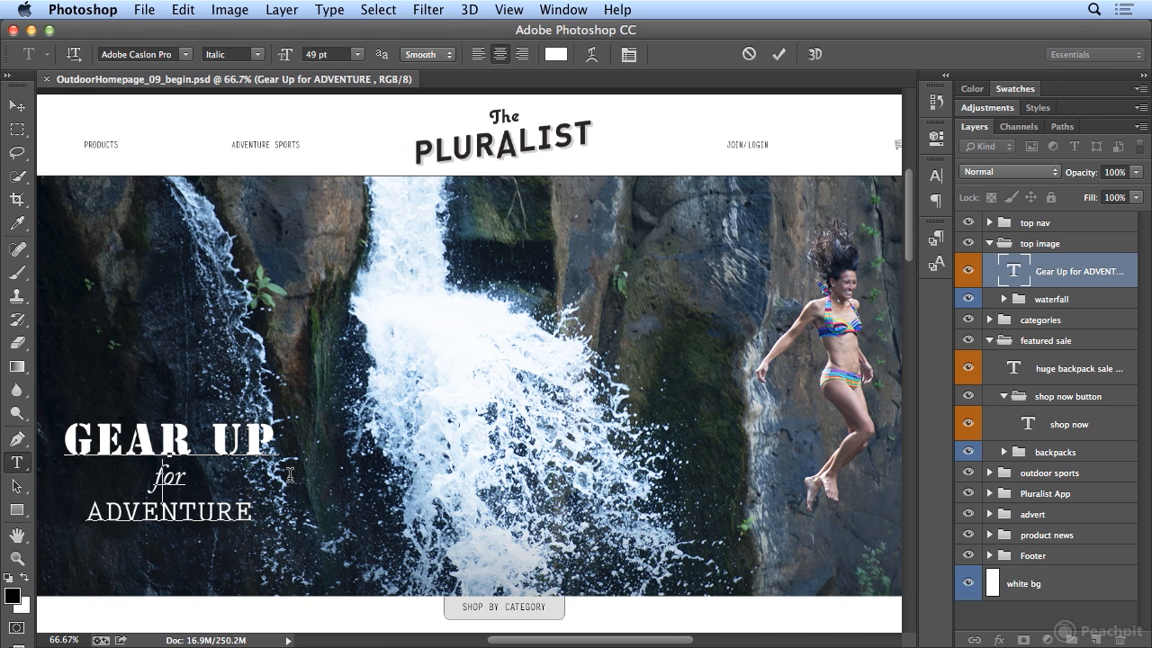
pyautogui.hotkey('alt', 'Left')
pyautogui.hotkey('alt', 'Left')
pyautogui.press('Right')
pyautogui.hotkey('alt', 'Left')
pyautogui.hotkey('alt', 'Left')
# - Enlarge the word "ADVENTURE" in the headline to 62.22 pt
pyautogui.doubleClick(198, 513)
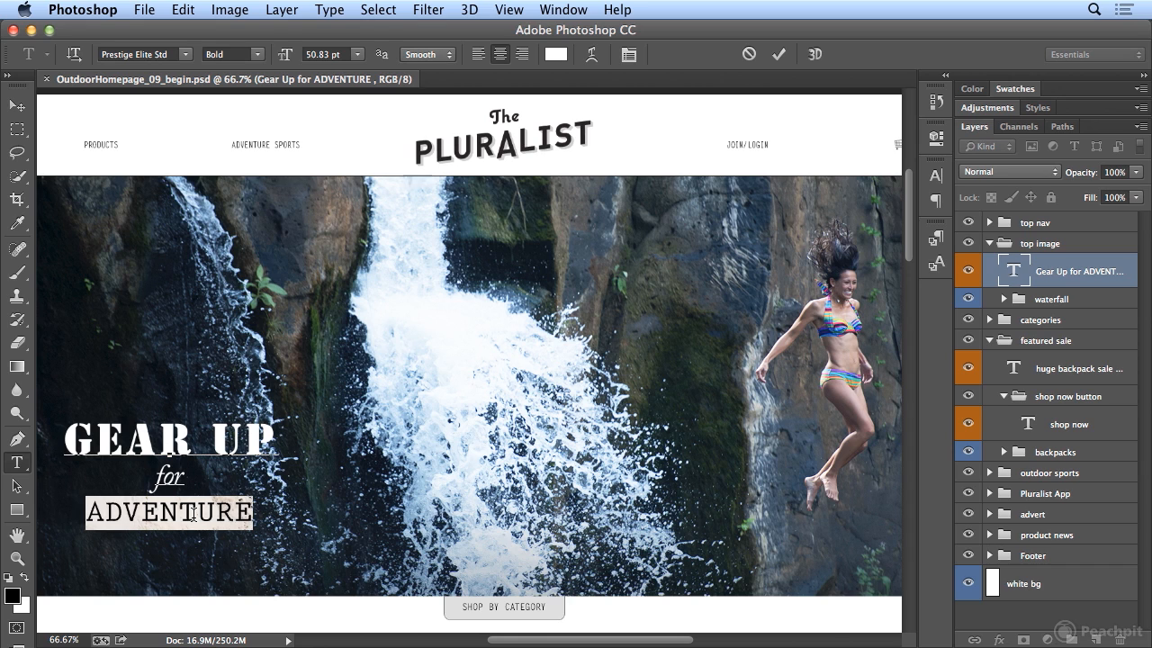
pyautogui.press('super+shift+period')
pyautogui.press('super+shift+period')
pyautogui.press('super+shift+period')
pyautogui.press('super+shift+period')
pyautogui.press('super+shift+period')
pyautogui.press('super+shift+period')
# - Widen the tracking of "ADVENTURE" to match the width of "GEAR UP", and increase its leading to lower it slightly beneath "for"
pyautogui.hotkey('alt', 'Right')
pyautogui.hotkey('alt', 'Right')
pyautogui.hotkey('alt', 'Right')
pyautogui.hotkey('alt', 'Right')
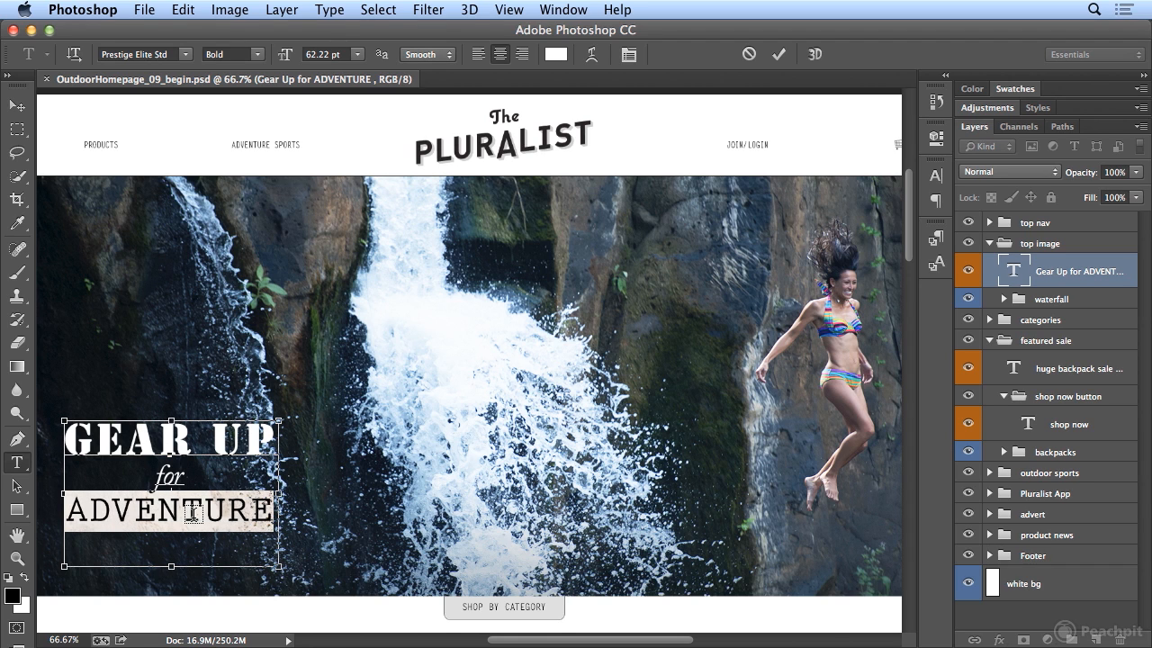
pyautogui.hotkey('alt', 'Down')
pyautogui.hotkey('alt', 'Down')
pyautogui.hotkey('alt', 'Down')
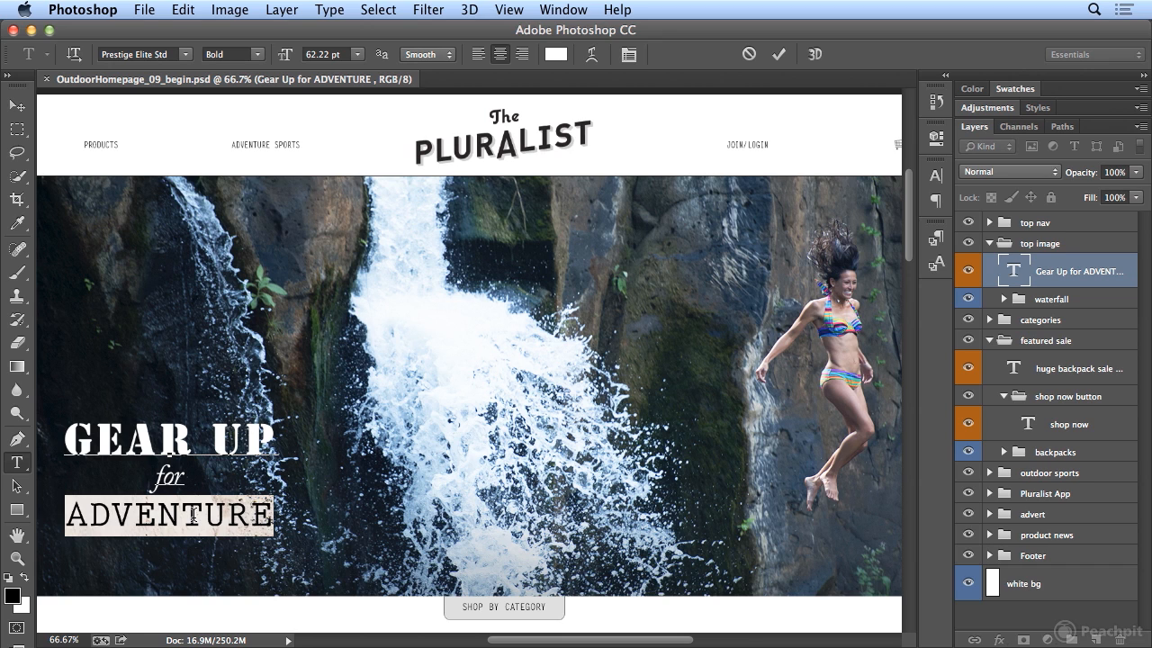
# - Try left and right alignment on the entire headline text and restore its centre alignment
pyautogui.press('super+a')
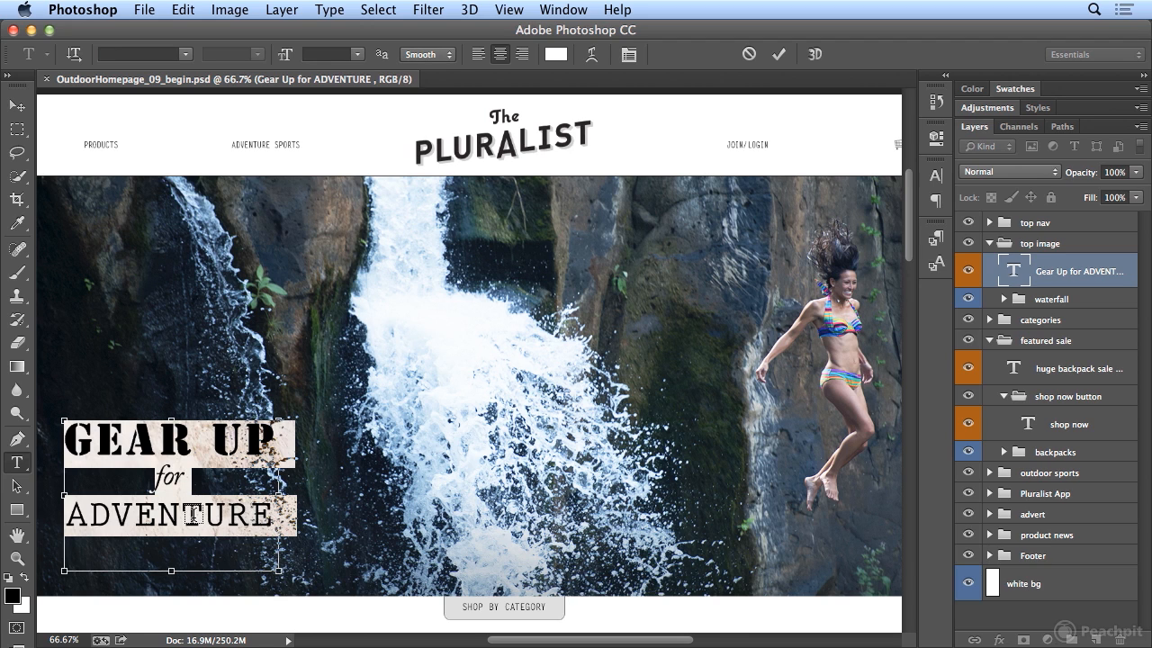
pyautogui.press('super+shift+l')
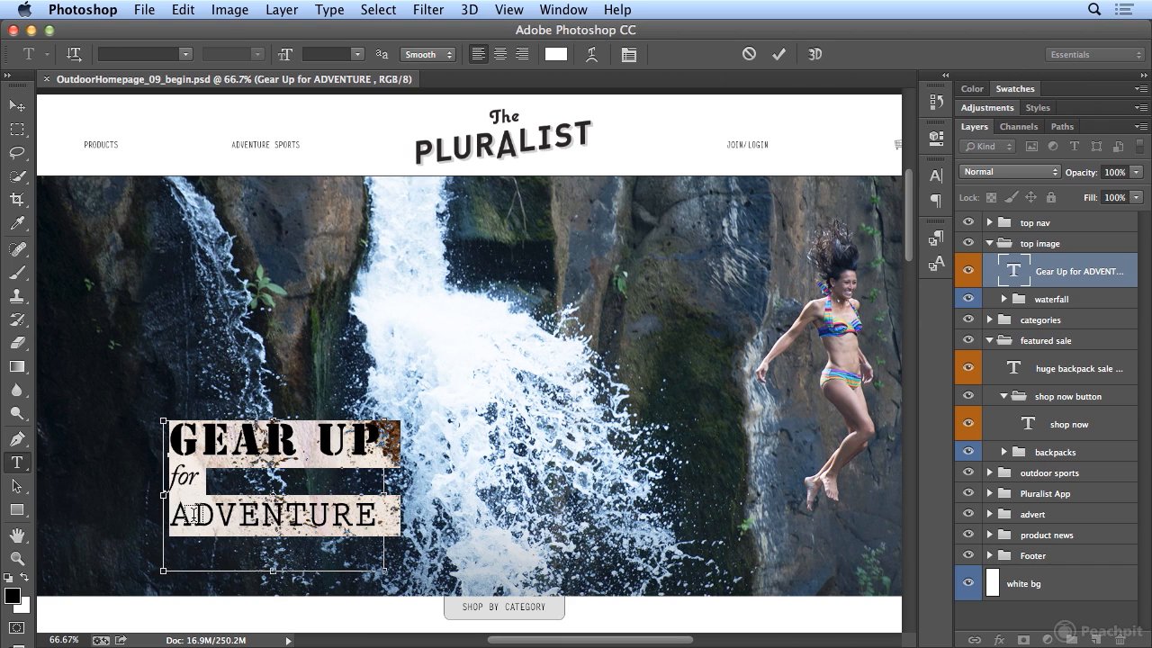
pyautogui.press('super+shift+r')
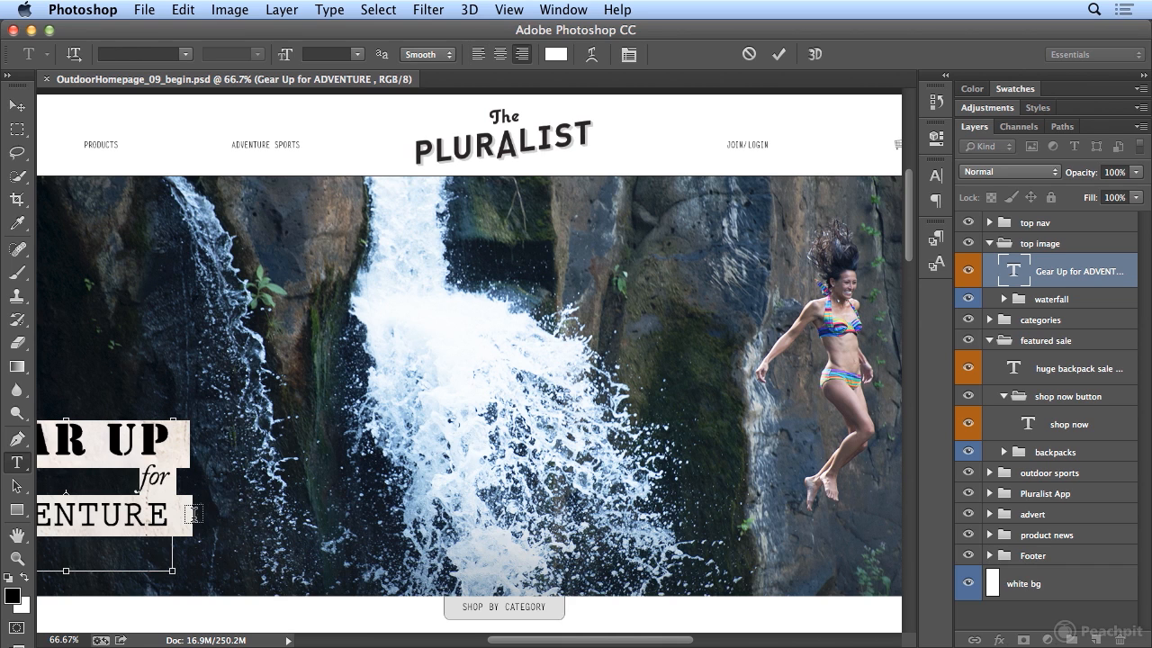
pyautogui.press('super+shift+c')
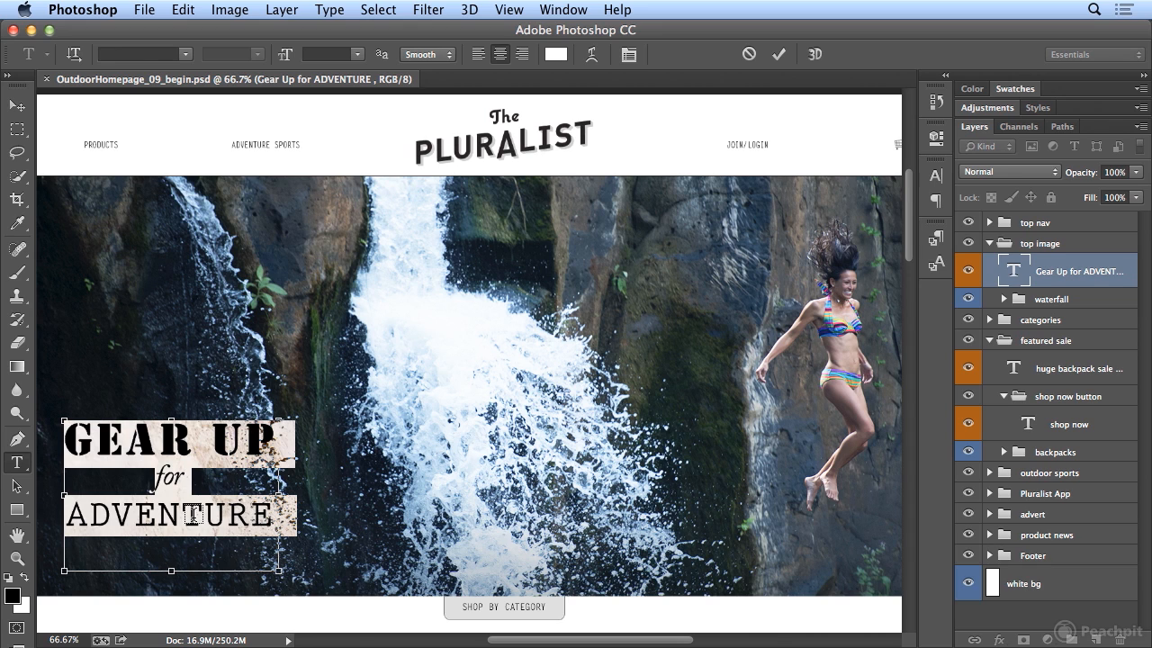
pyautogui.press('super+shift+l')
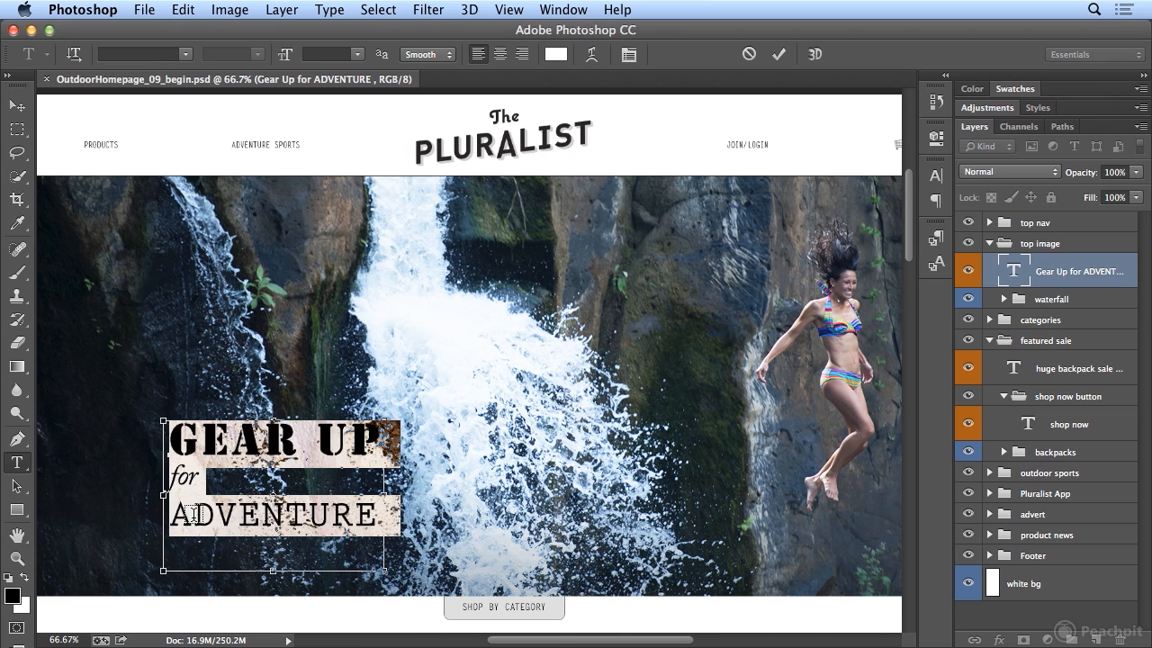
pyautogui.press('super+shift+r')
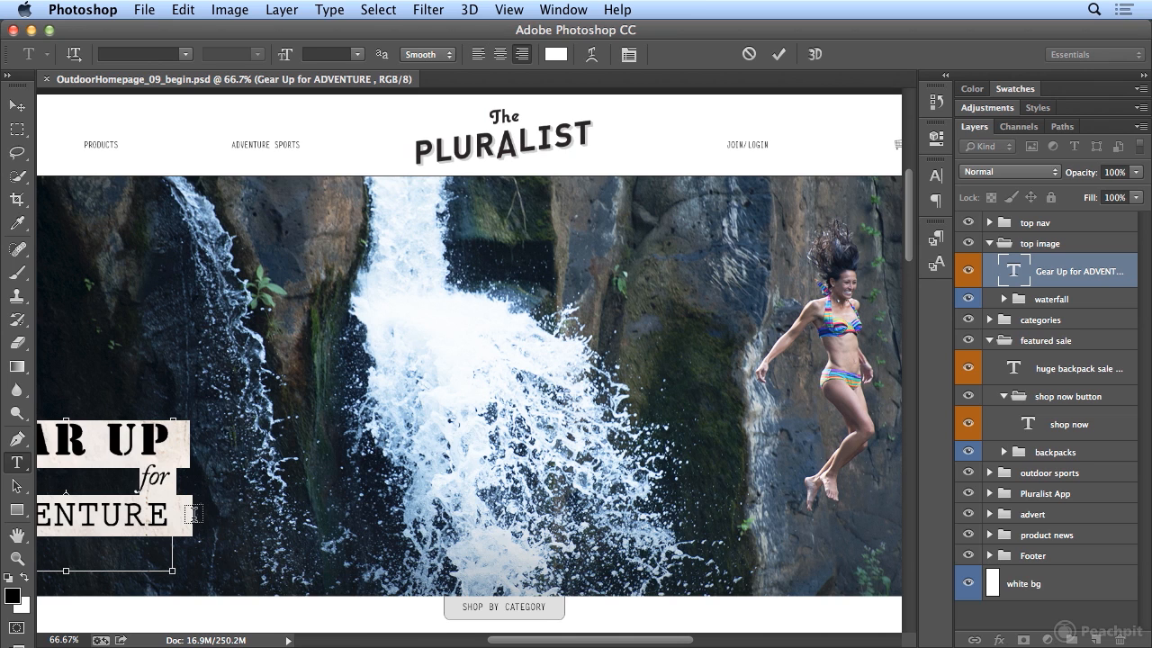
pyautogui.press('super+shift+c')
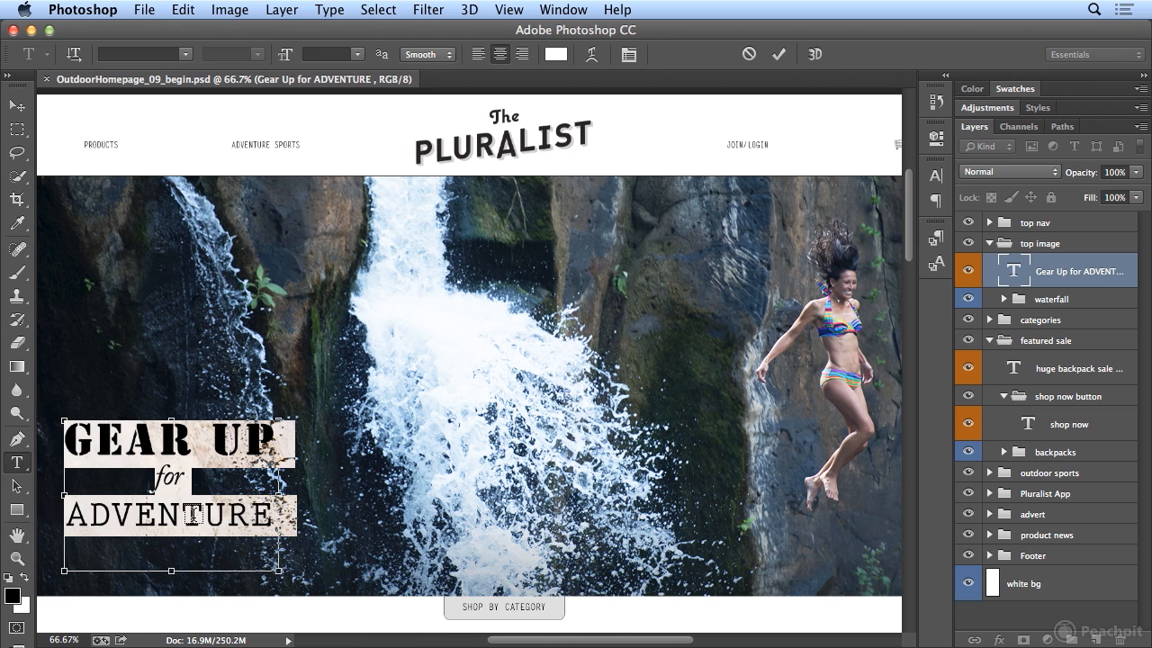
pyautogui.press('super+h')
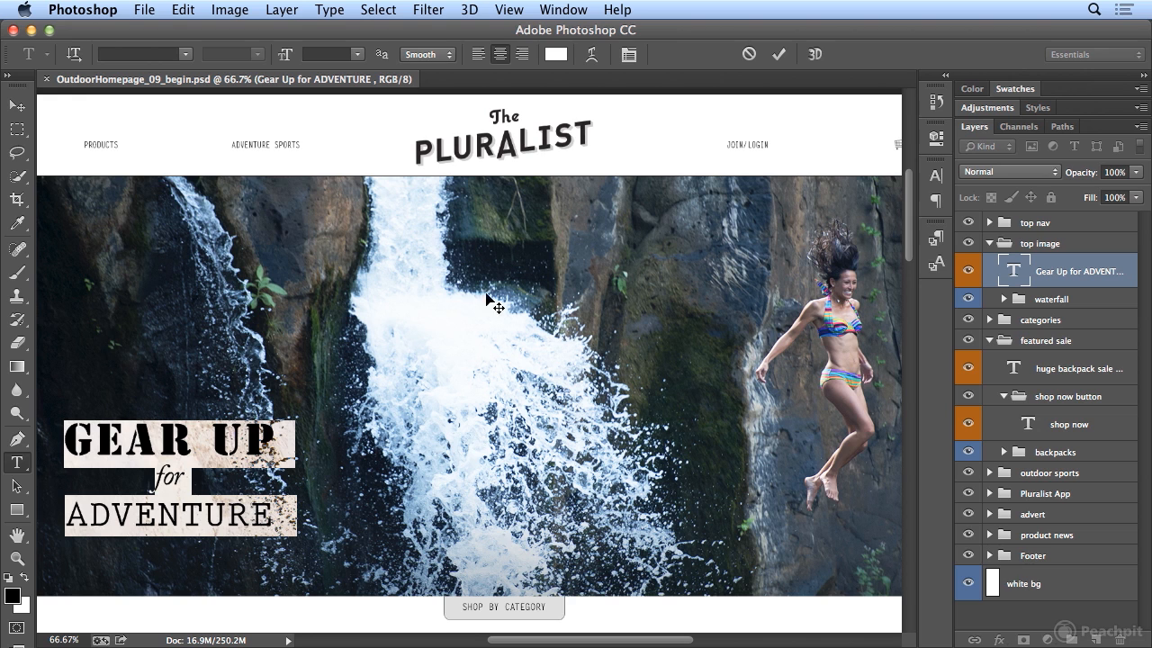
# - Try drawing a rounded rectangle about 322 by 176 px over the backpack sale text, and undo it
pyautogui.scroll(-5, 905, 232)
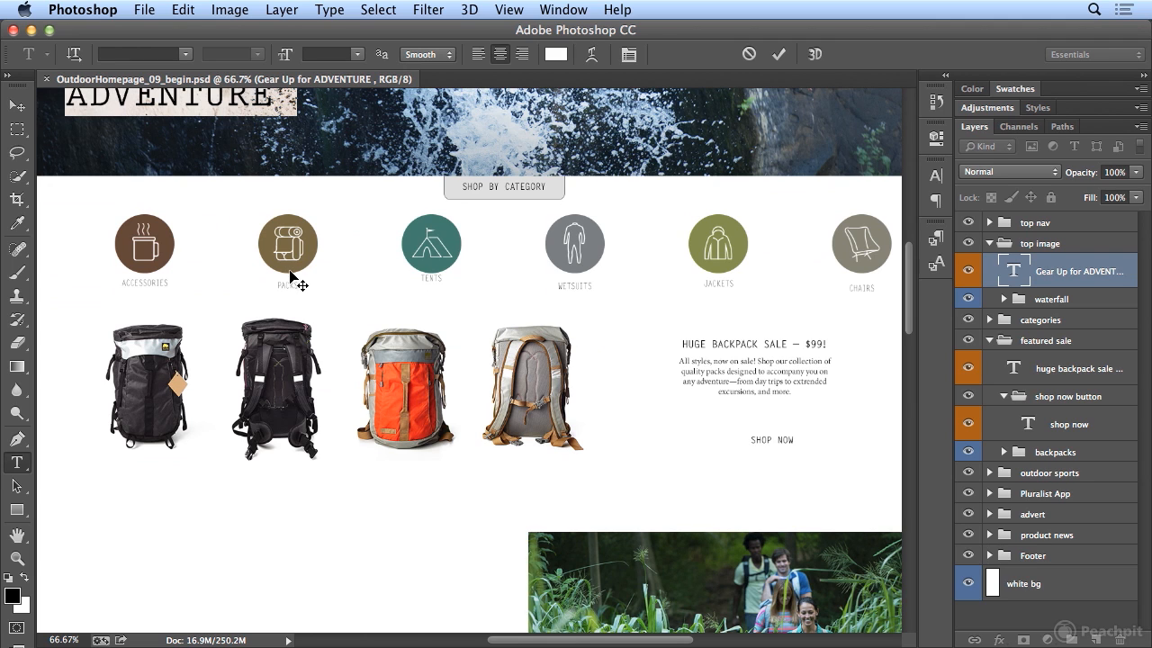
pyautogui.click(17, 510)
pyautogui.click(17, 510)
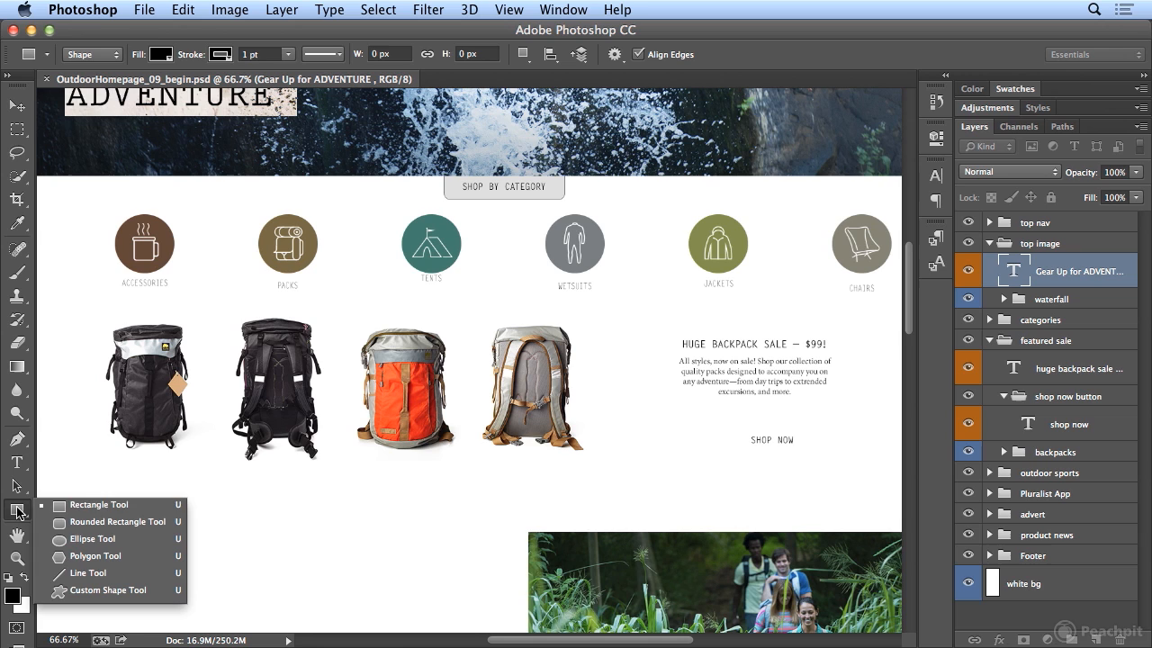
pyautogui.click(120, 523)
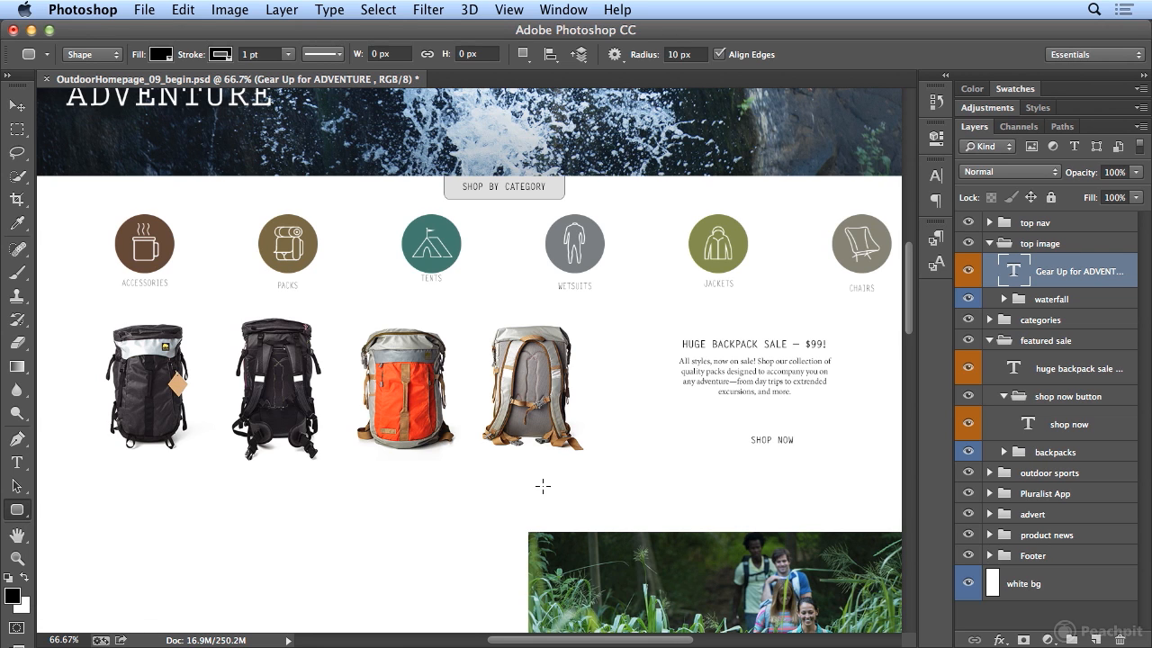
pyautogui.moveTo(657, 325); pyautogui.dragTo(850, 429)
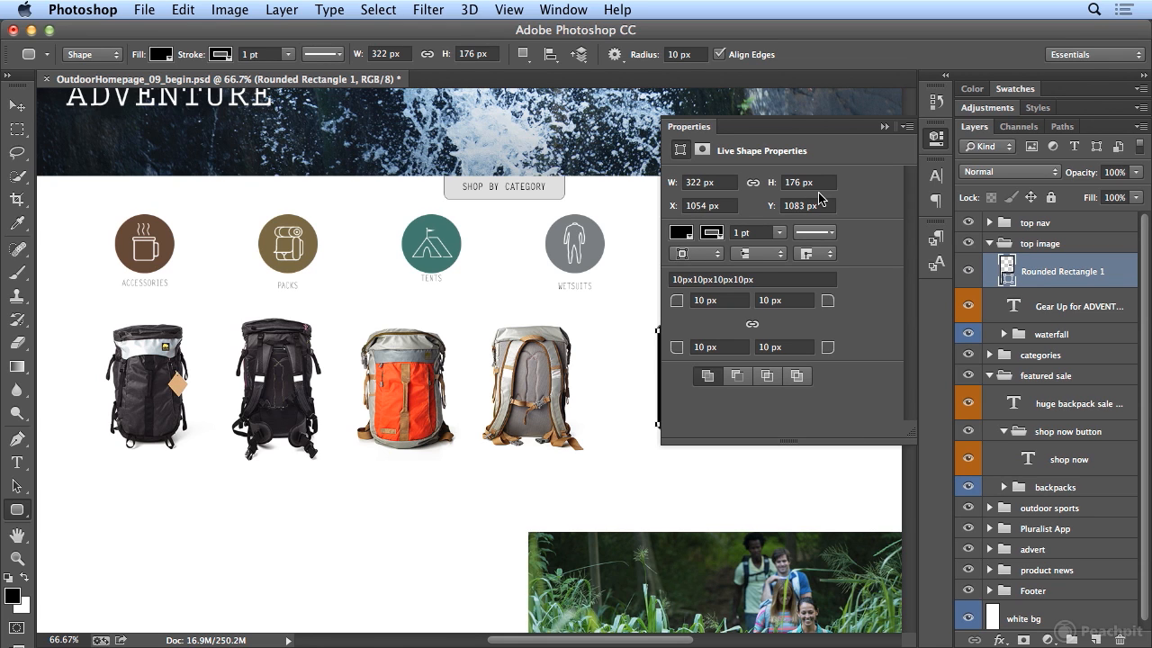
pyautogui.hotkey('ctrl', 'z')
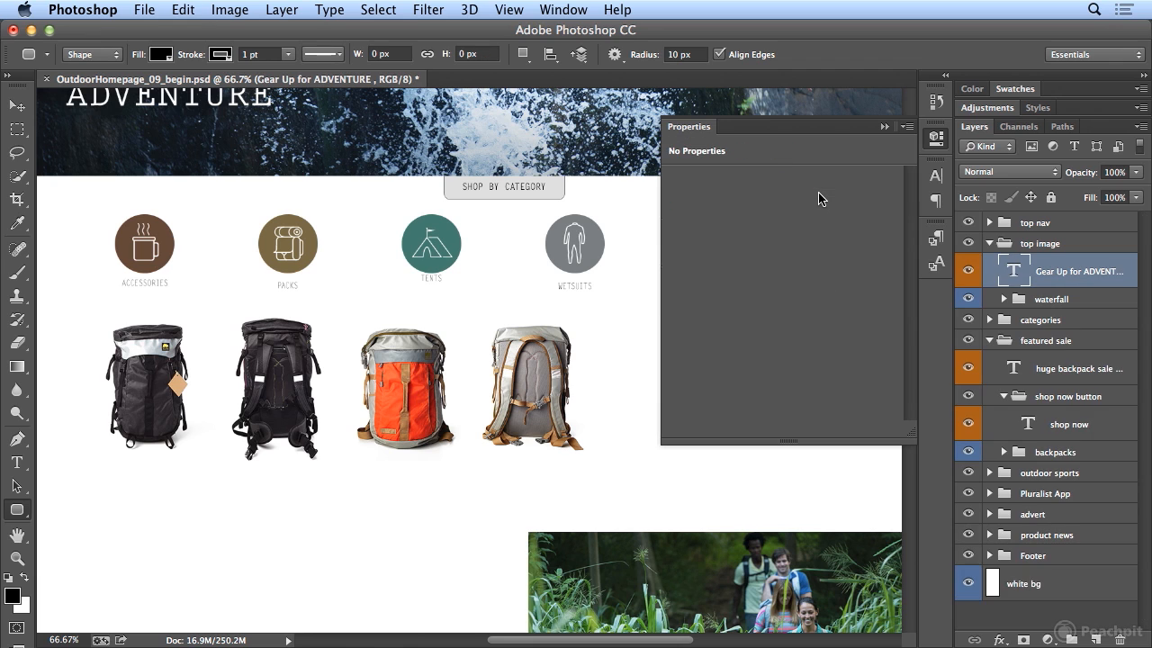
pyautogui.click(936, 140)
# - Try drawing a plain rectangle at the fixed size of 200 by 40 px beside the backpack sale text, and remove it
pyautogui.moveTo(18, 518); pyautogui.dragTo(63, 507)
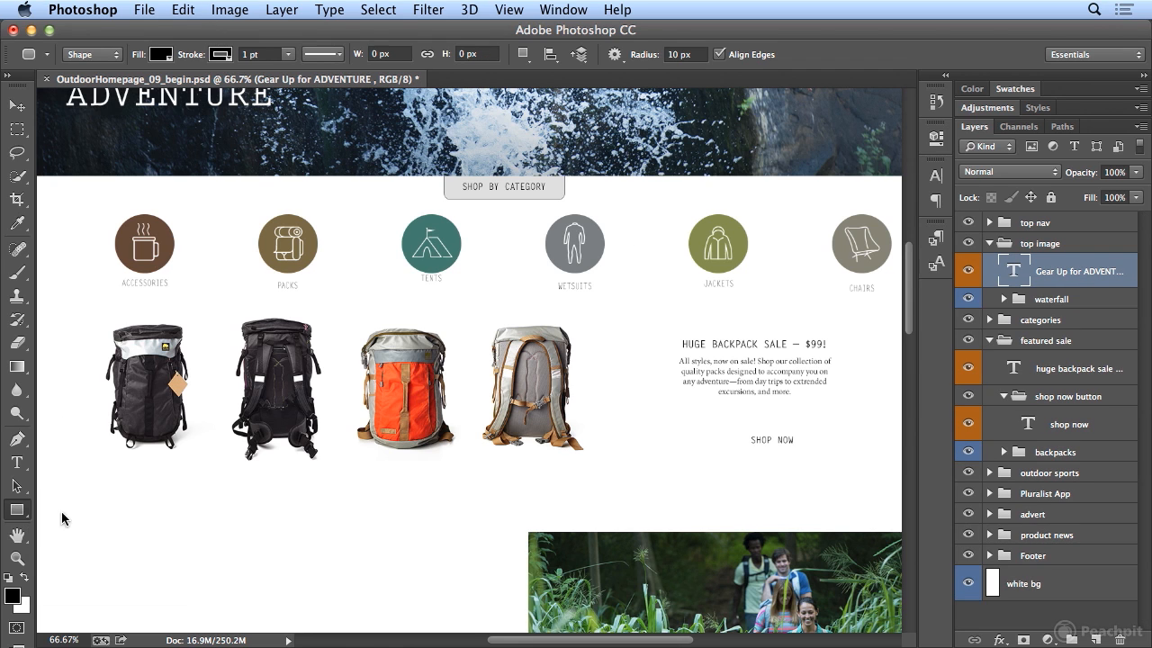
pyautogui.moveTo(673, 321)
pyautogui.mouseDown()
pyautogui.moveTo(671, 347)
pyautogui.moveTo(693, 306)
pyautogui.moveTo(675, 326)
pyautogui.moveTo(686, 327)
pyautogui.mouseUp()
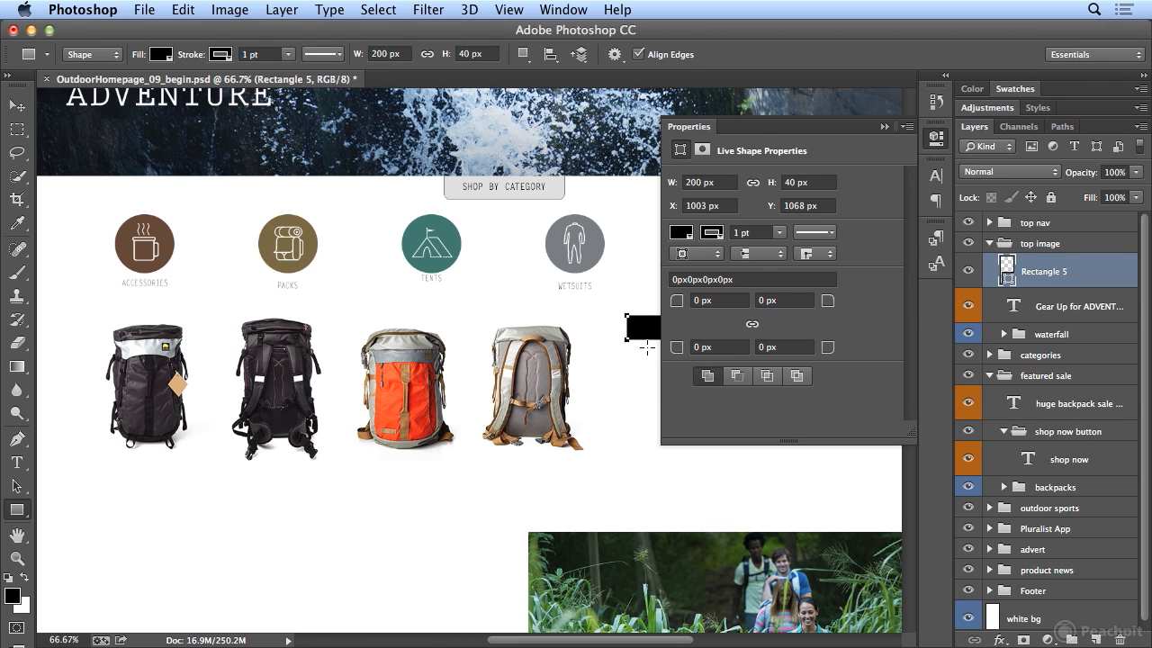
pyautogui.press('BackSpace')
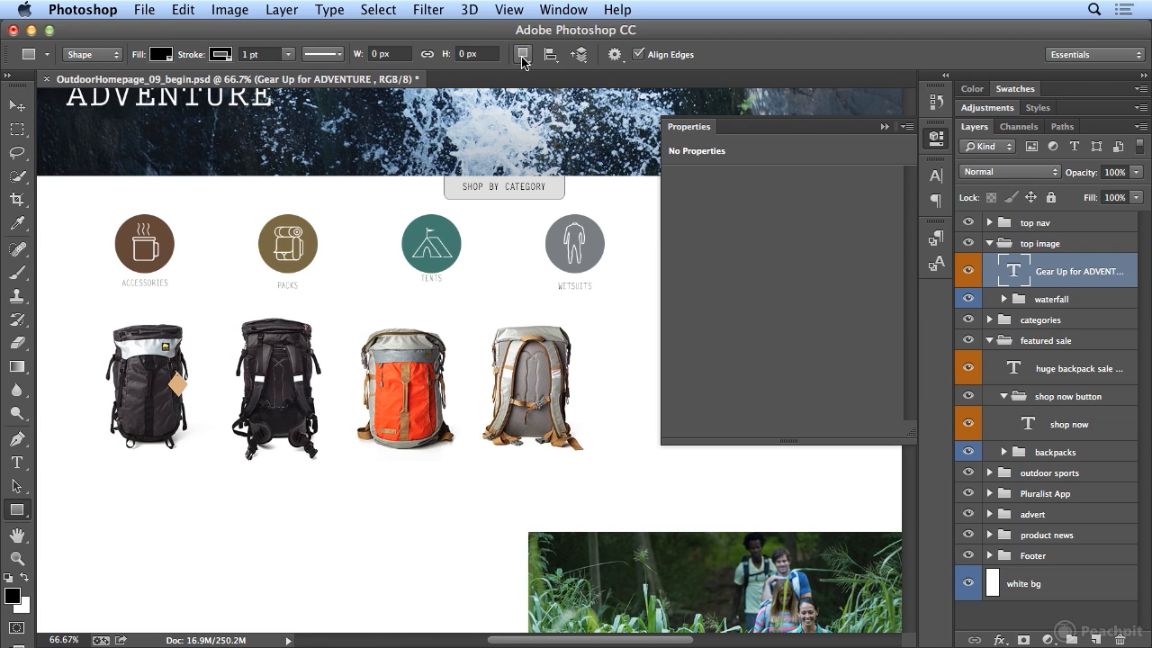
# - Set the Rectangle tool's geometry option to Unconstrained instead of a fixed size
pyautogui.click(620, 55)
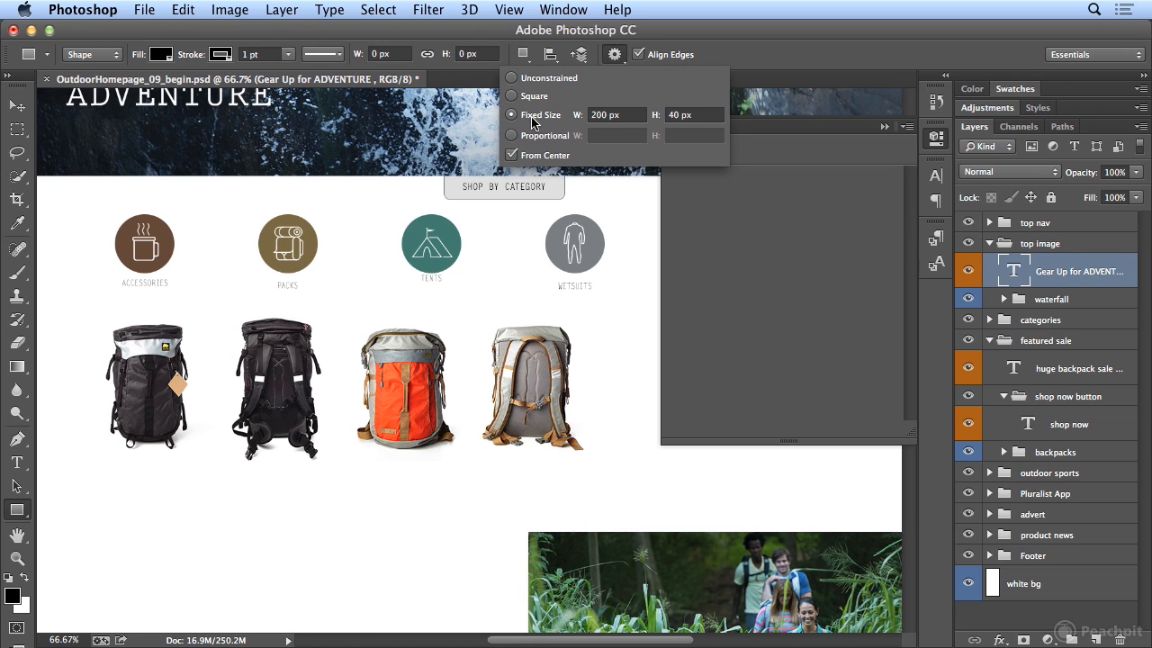
pyautogui.click(513, 79)
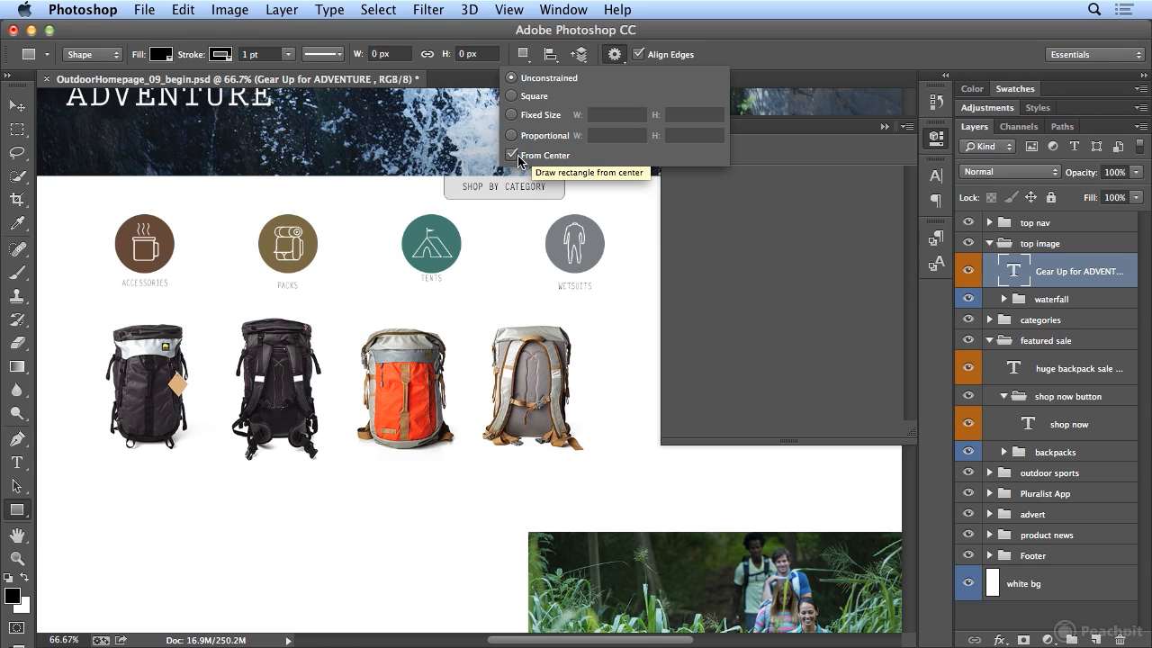
pyautogui.click(936, 142)
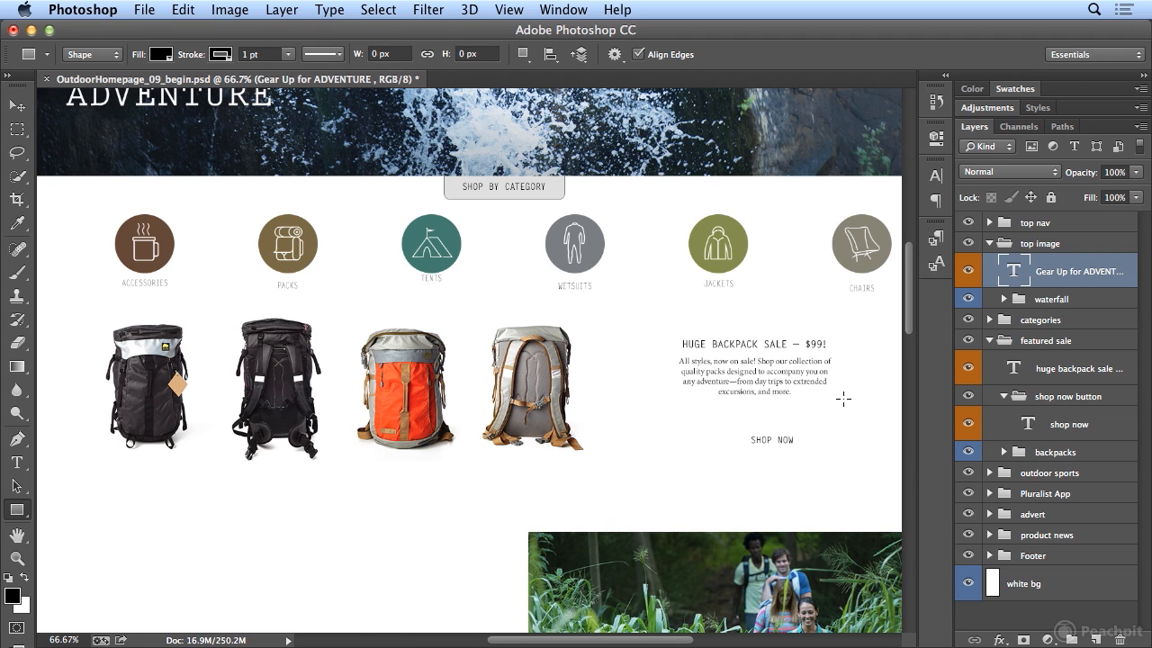
# - Draw a rounded rectangle about 375 by 250 px with a 10 px radius around the sale text, directly above the backpacks group
pyautogui.click(970, 453)
pyautogui.click(969, 453)
pyautogui.click(1048, 457)
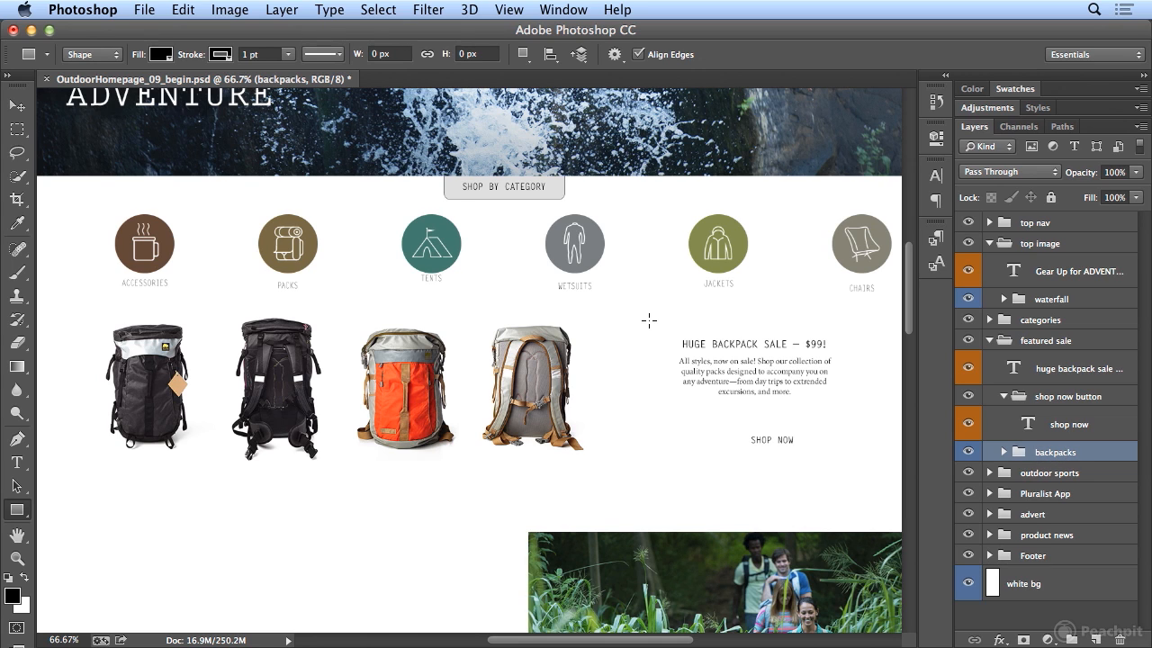
pyautogui.click(27, 513)
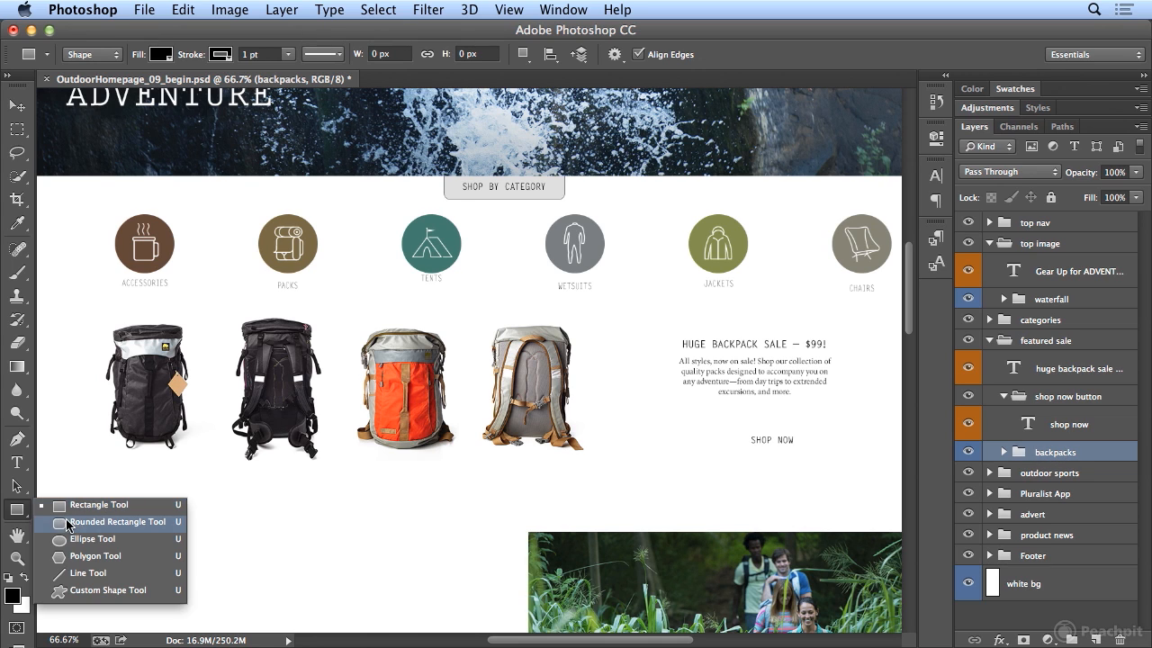
pyautogui.click(68, 522)
pyautogui.moveTo(643, 315); pyautogui.dragTo(868, 464)
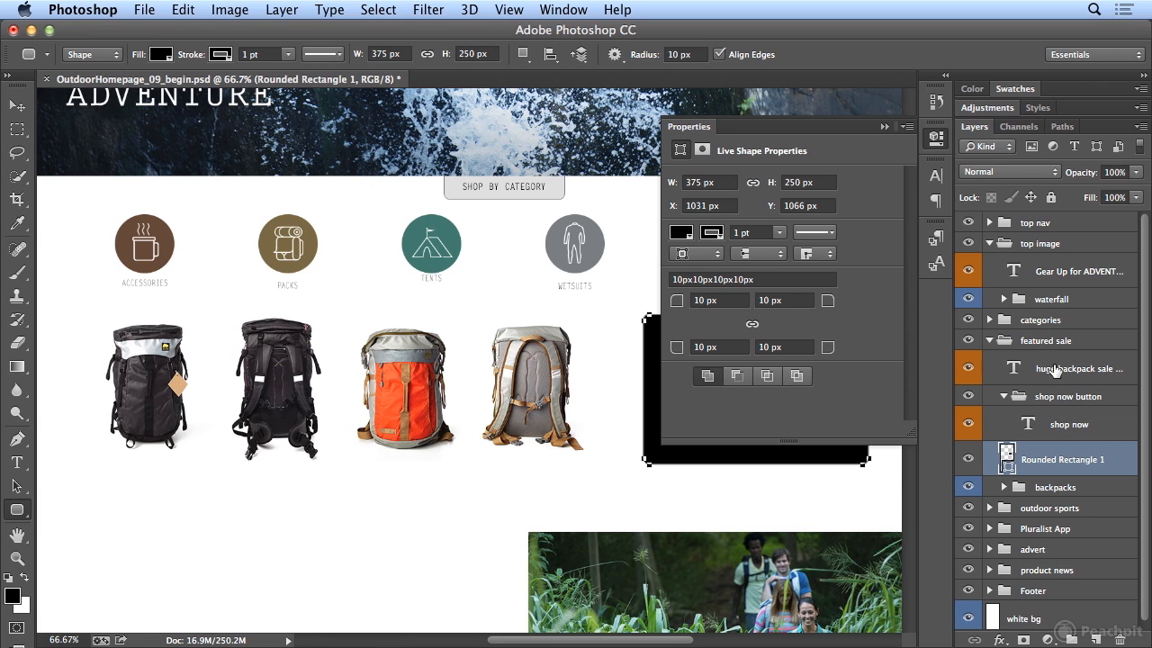
# - Fill the rounded rectangle around the sale text with the Pluralist Medium Gray swatch
pyautogui.click(682, 233)
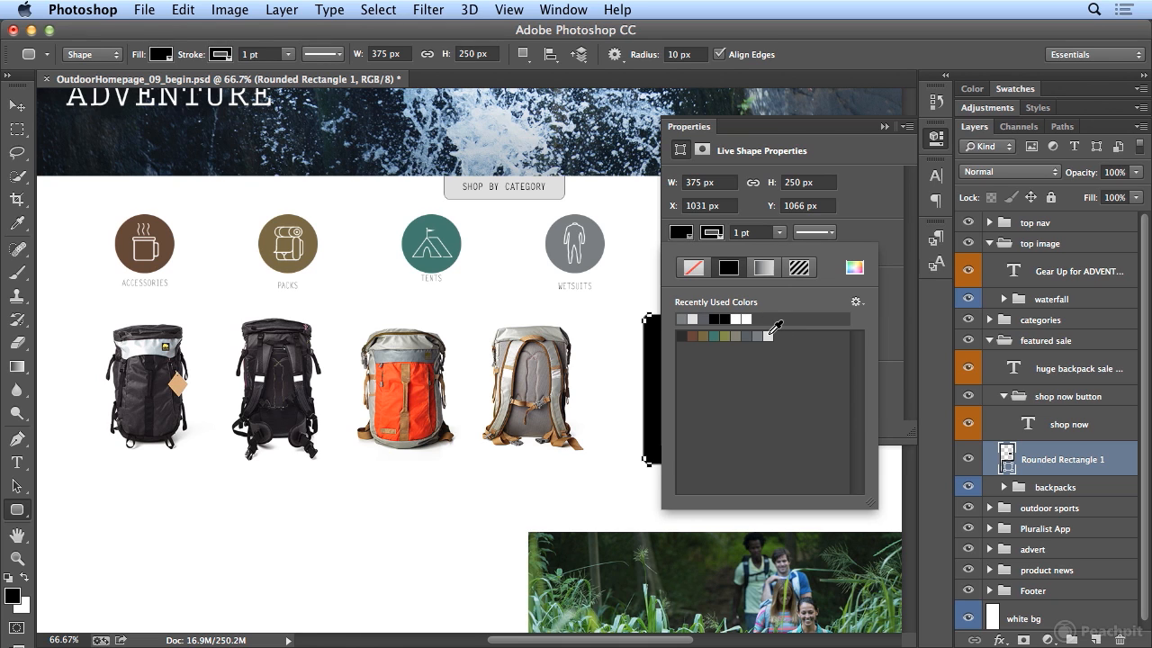
pyautogui.click(767, 336)
pyautogui.click(713, 233)
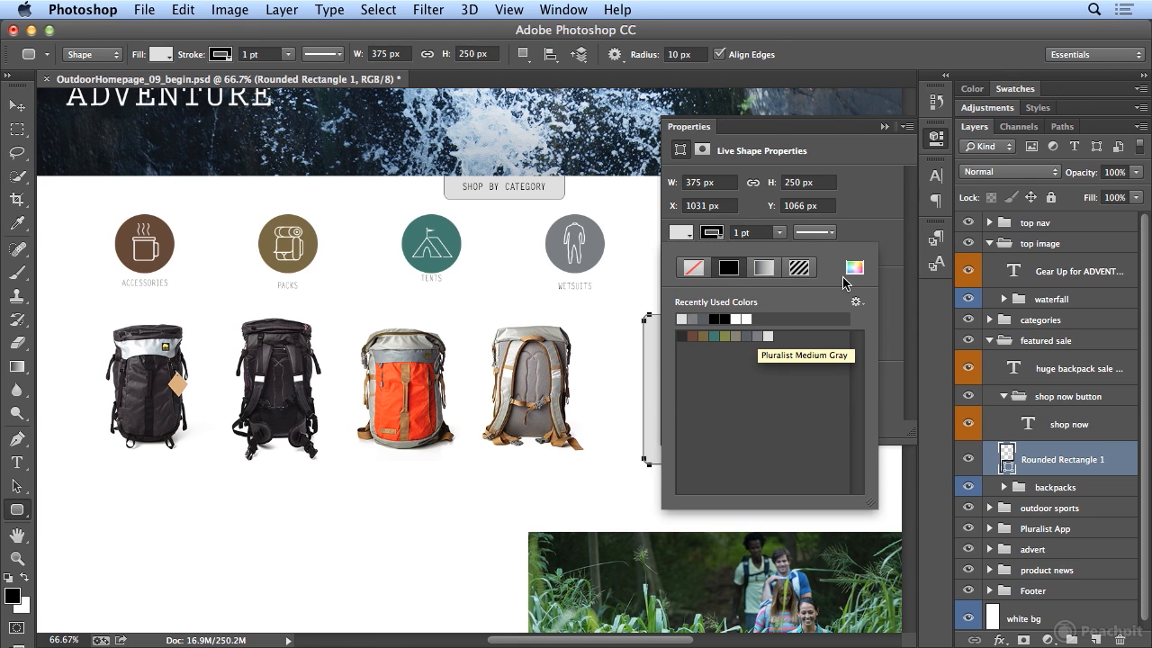
pyautogui.click(934, 146)
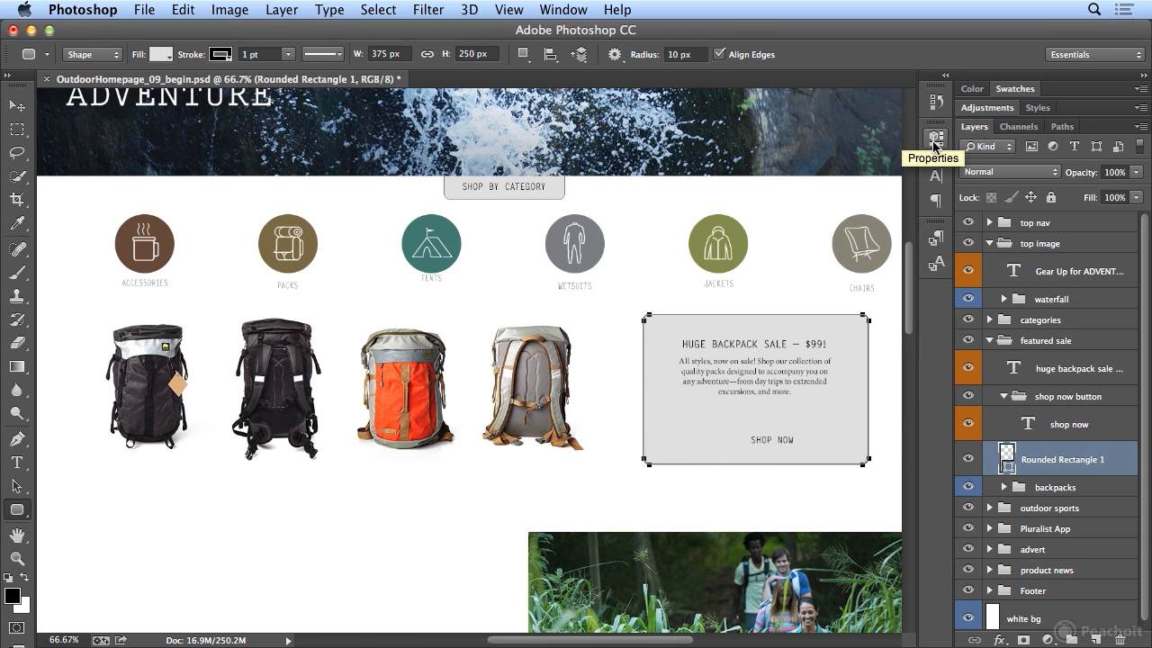
pyautogui.click(937, 200)
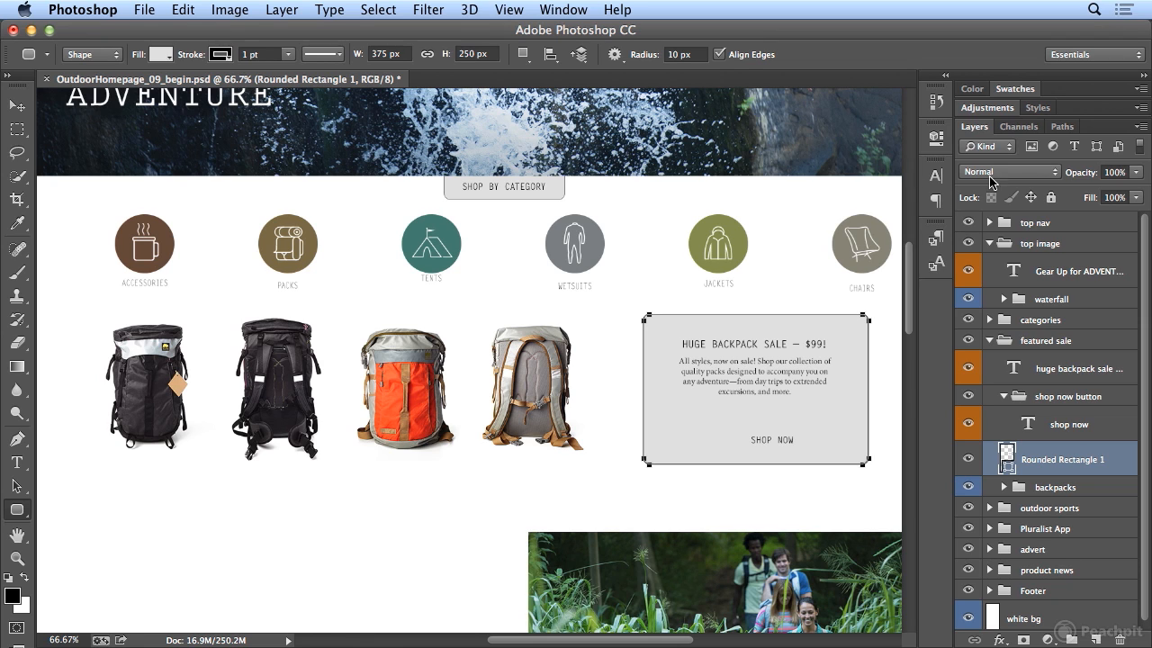